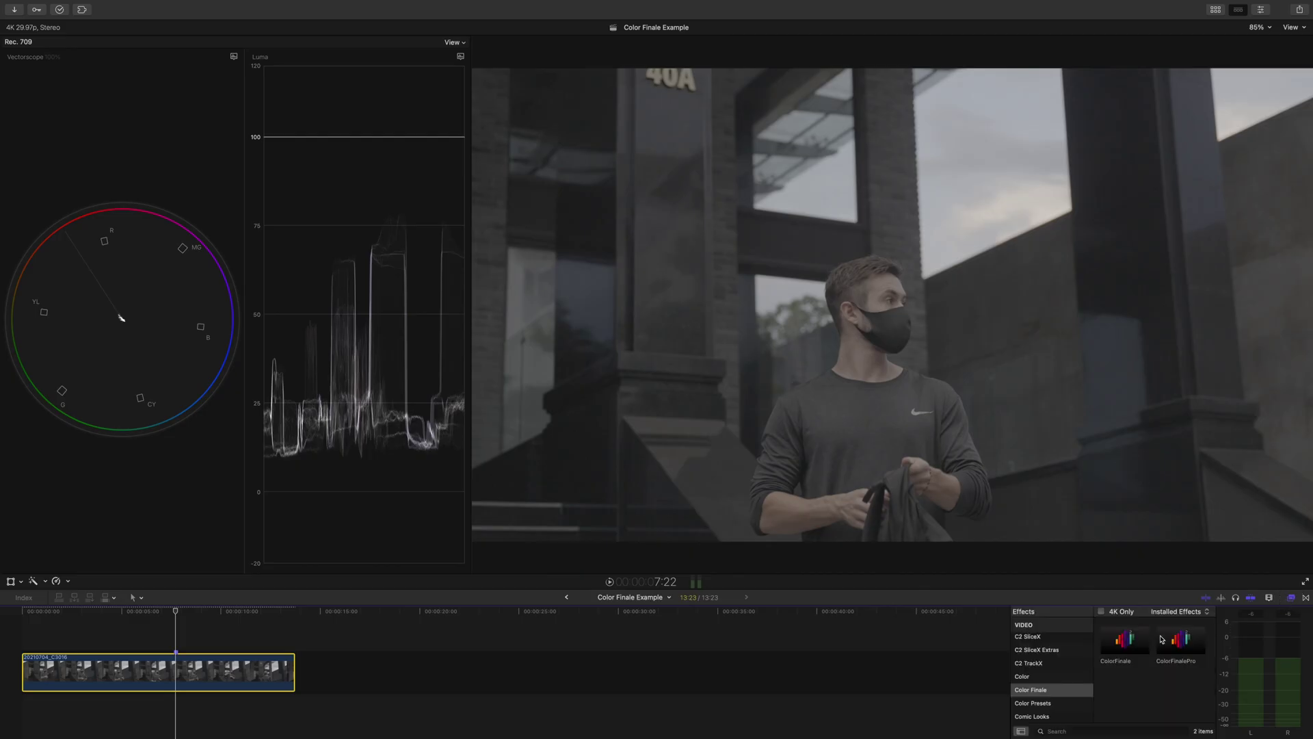
# Step: Apply the ColorFinalePro effect from the Color Finale category to the timeline clip
pyautogui.click(1161, 639)
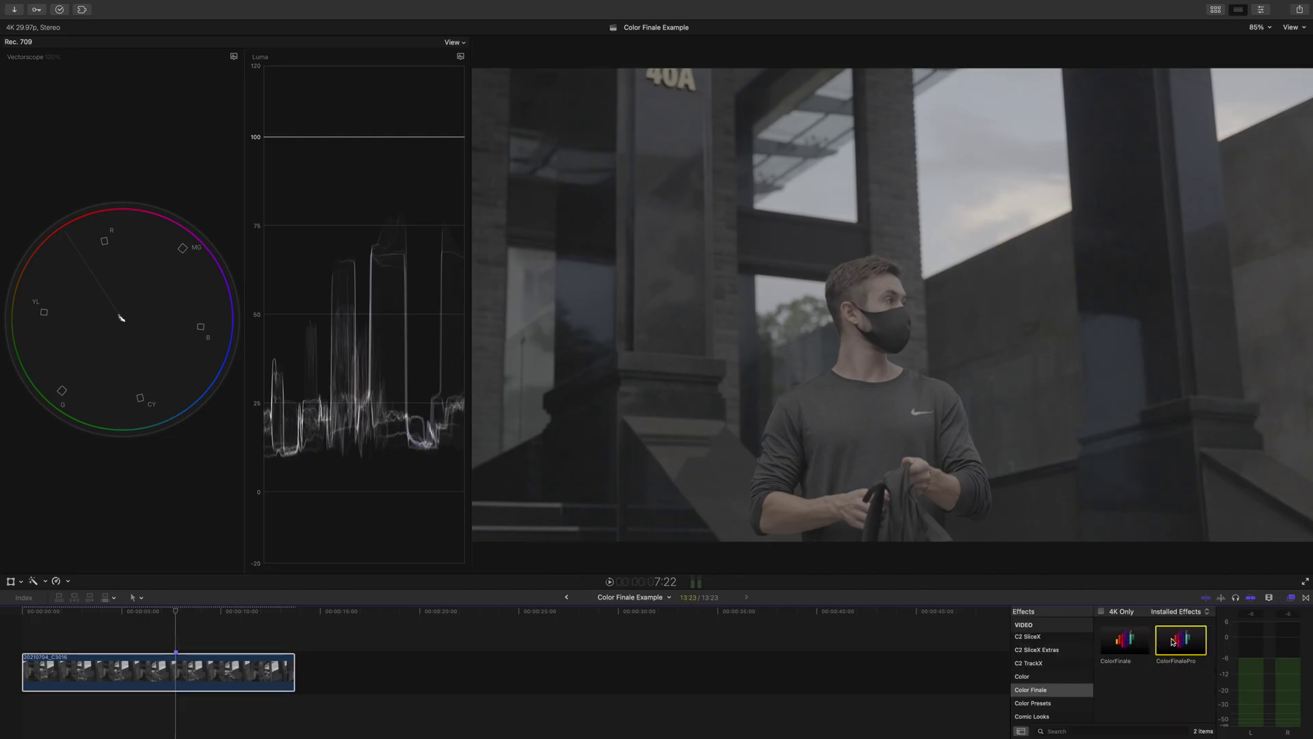
# Step: Show the ColorFinalePro controls and auto-set Exposure to -0,06 by sampling the picture
pyautogui.click(1262, 10)
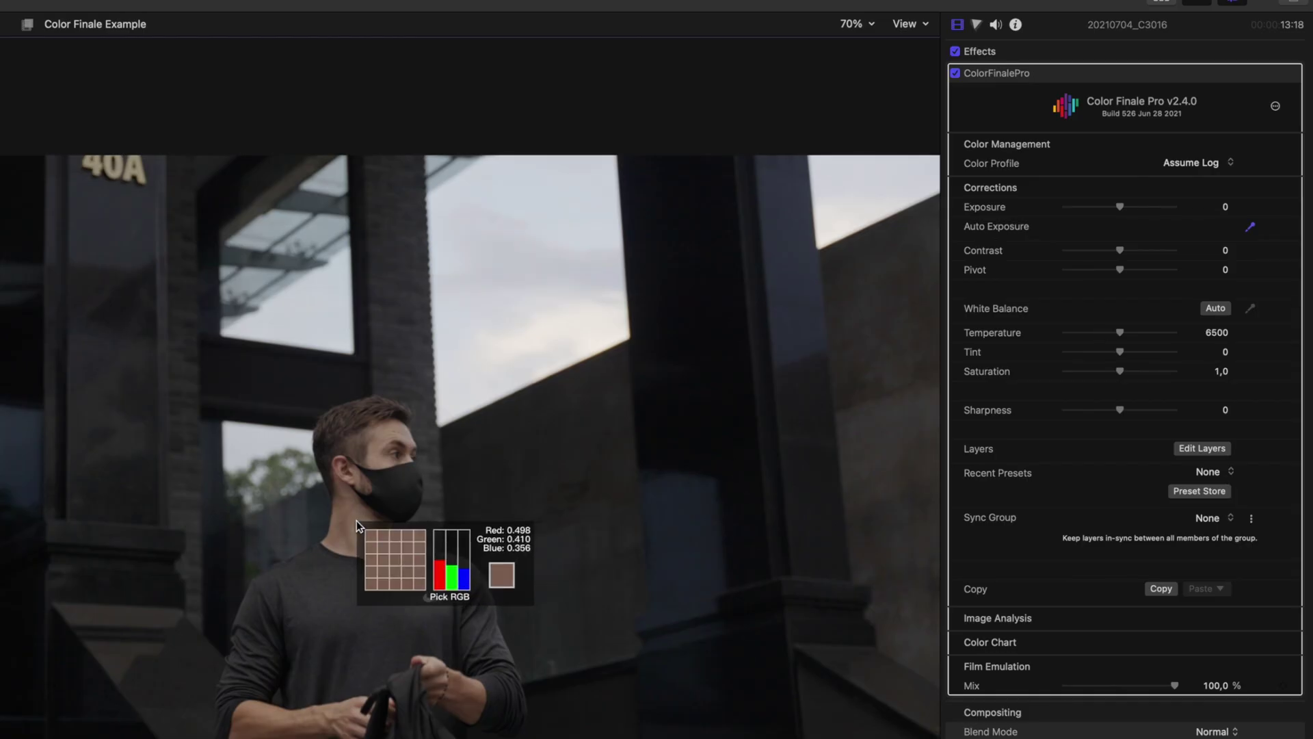
pyautogui.click(357, 525)
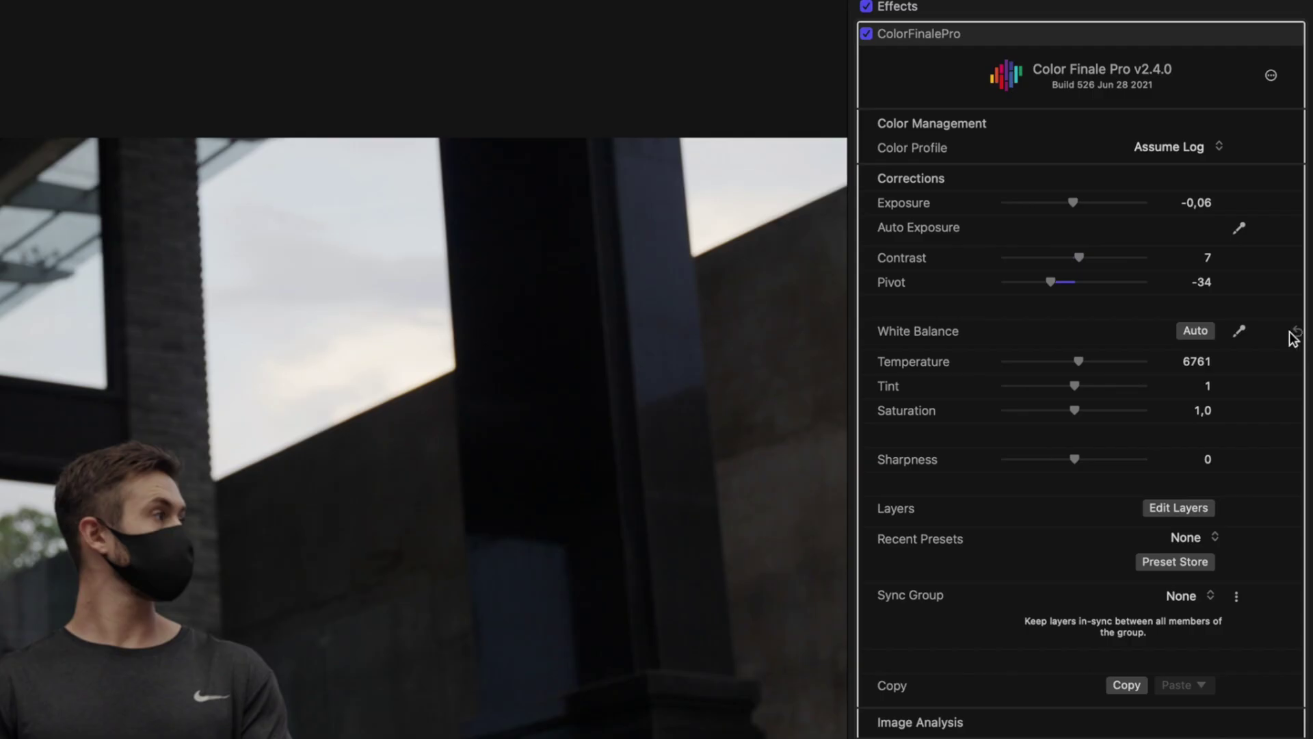
# Step: Sample a neutral area for white balance (6023), then set Saturation 1,24 and Sharpness 23
pyautogui.click(1239, 333)
pyautogui.click(415, 372)
pyautogui.moveTo(1074, 410); pyautogui.dragTo(1094, 409)
pyautogui.moveTo(1075, 459); pyautogui.dragTo(1093, 459)
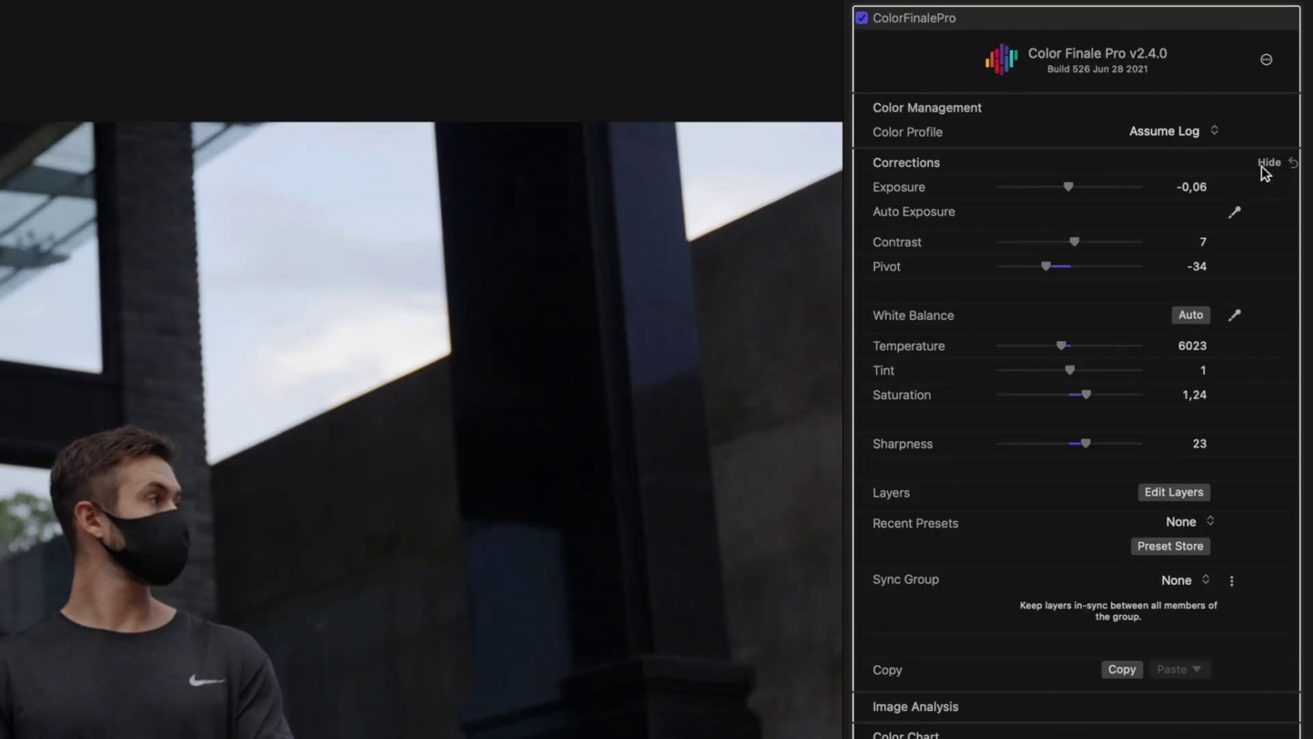
pyautogui.click(1289, 118)
# Step: Set Image Analysis to isolate an Ellipse region for the skin check
pyautogui.click(1266, 194)
pyautogui.click(1209, 243)
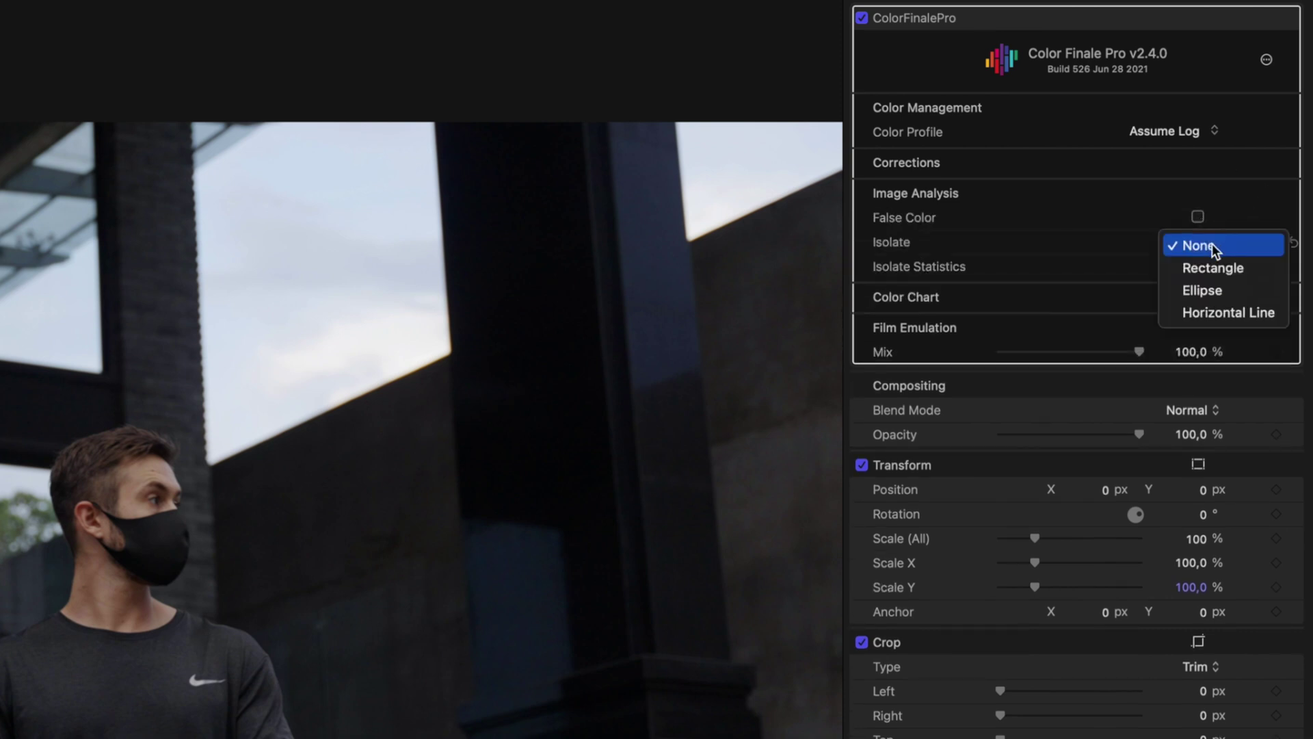
pyautogui.click(1201, 288)
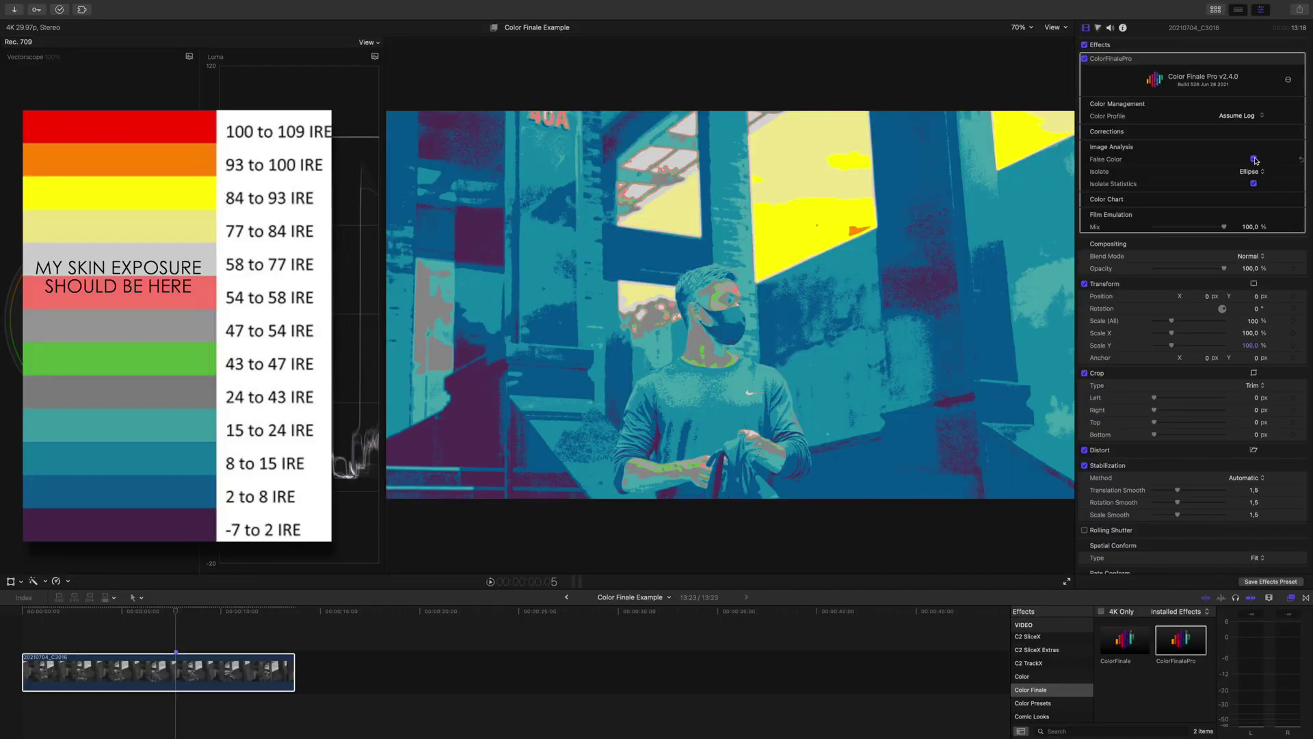
# Step: Lower Pivot to -100 and nudge Exposure up to -0,02
pyautogui.click(1276, 137)
pyautogui.moveTo(1171, 183); pyautogui.dragTo(1156, 184)
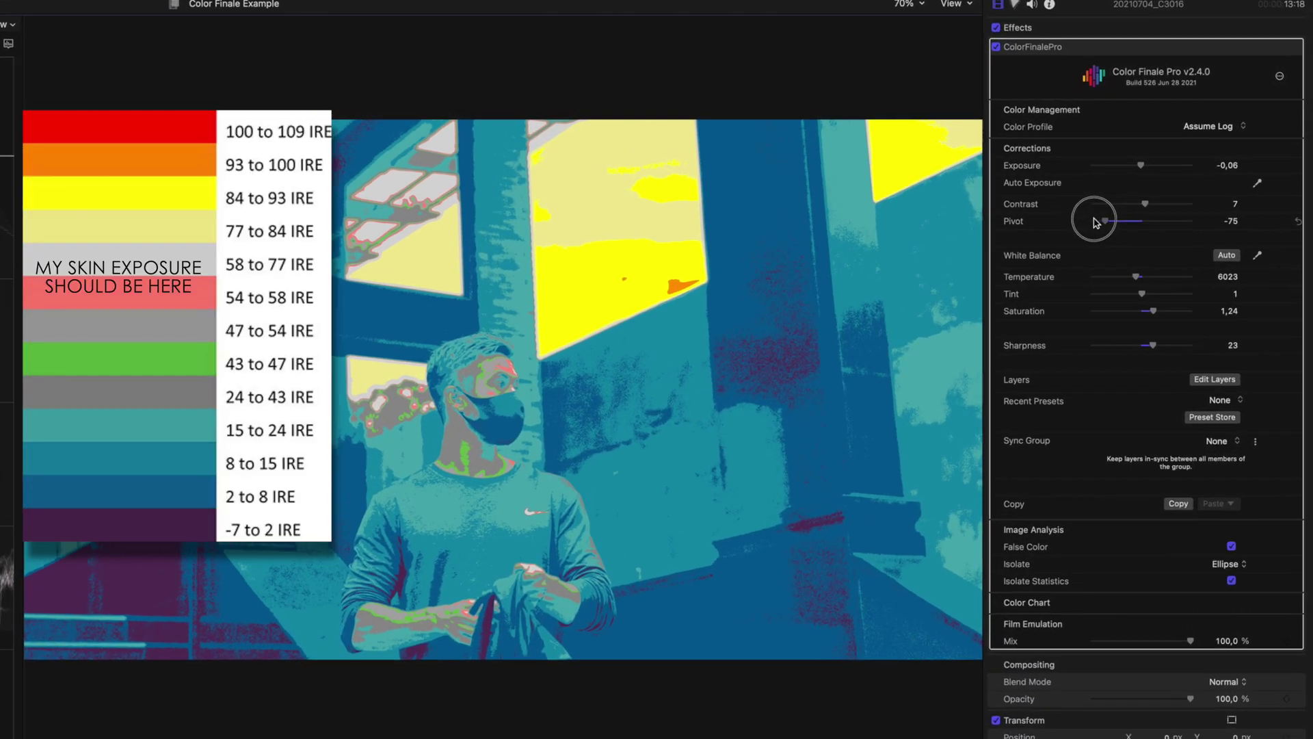
pyautogui.moveTo(1096, 222); pyautogui.dragTo(1092, 223)
pyautogui.moveTo(1140, 168); pyautogui.dragTo(1145, 168)
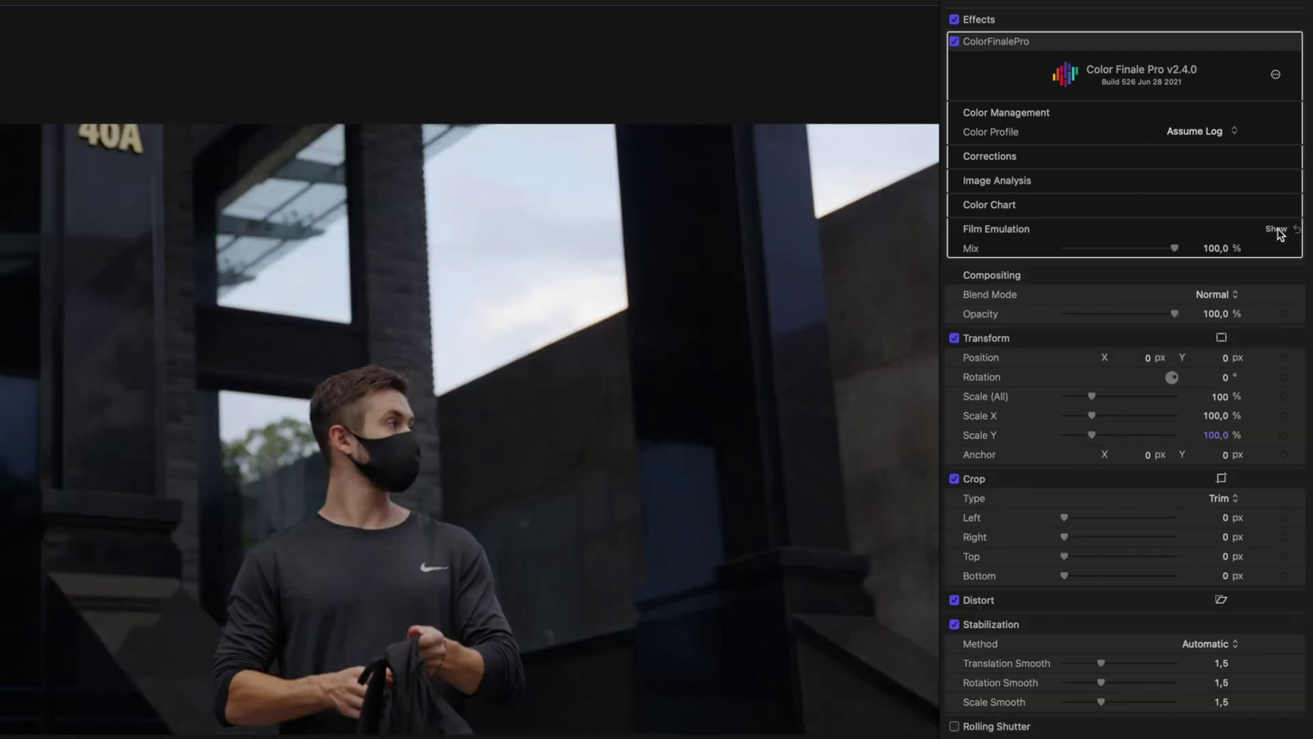
# Step: Enable film grain with Grain Amount 30 and Grain Size 1,62, then turn the grade off to compare
pyautogui.click(1272, 229)
pyautogui.click(1078, 268)
pyautogui.click(1075, 286)
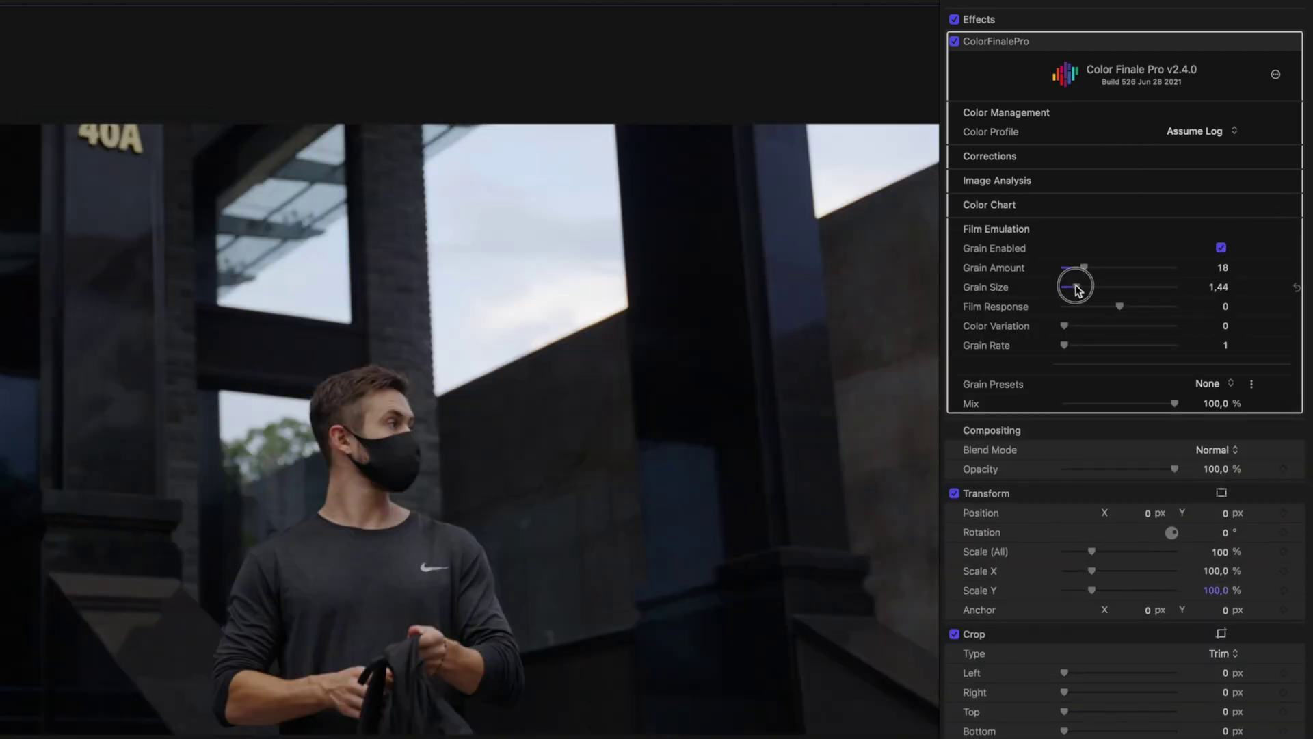
pyautogui.moveTo(1094, 268)
pyautogui.mouseDown()
pyautogui.moveTo(1108, 269)
pyautogui.moveTo(1097, 270)
pyautogui.mouseUp()
pyautogui.moveTo(1076, 287); pyautogui.dragTo(1086, 292)
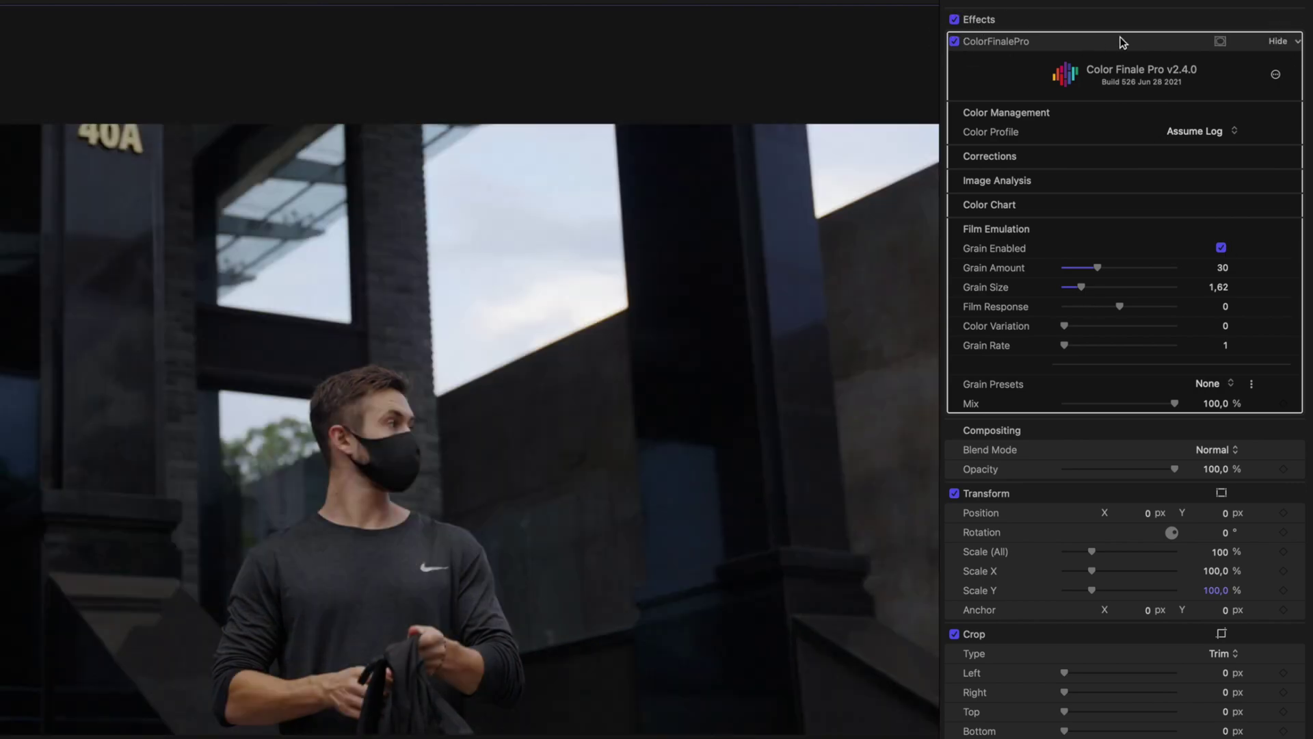
pyautogui.click(1276, 75)
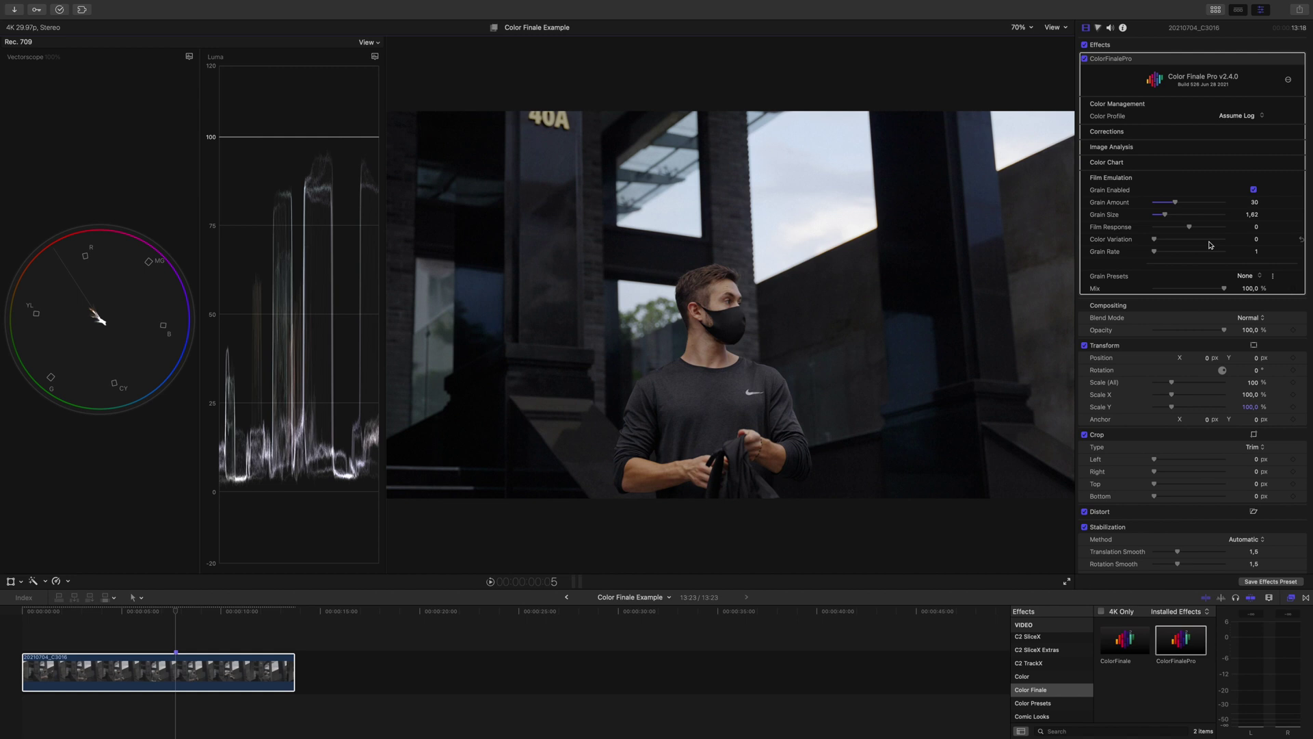
pyautogui.click(1084, 59)
# Step: Compare the grade on and off, then add Color Wheels, Curves and HSL Curves layers
pyautogui.click(1084, 58)
pyautogui.click(1084, 58)
pyautogui.click(1084, 59)
pyautogui.click(1106, 132)
pyautogui.click(1241, 297)
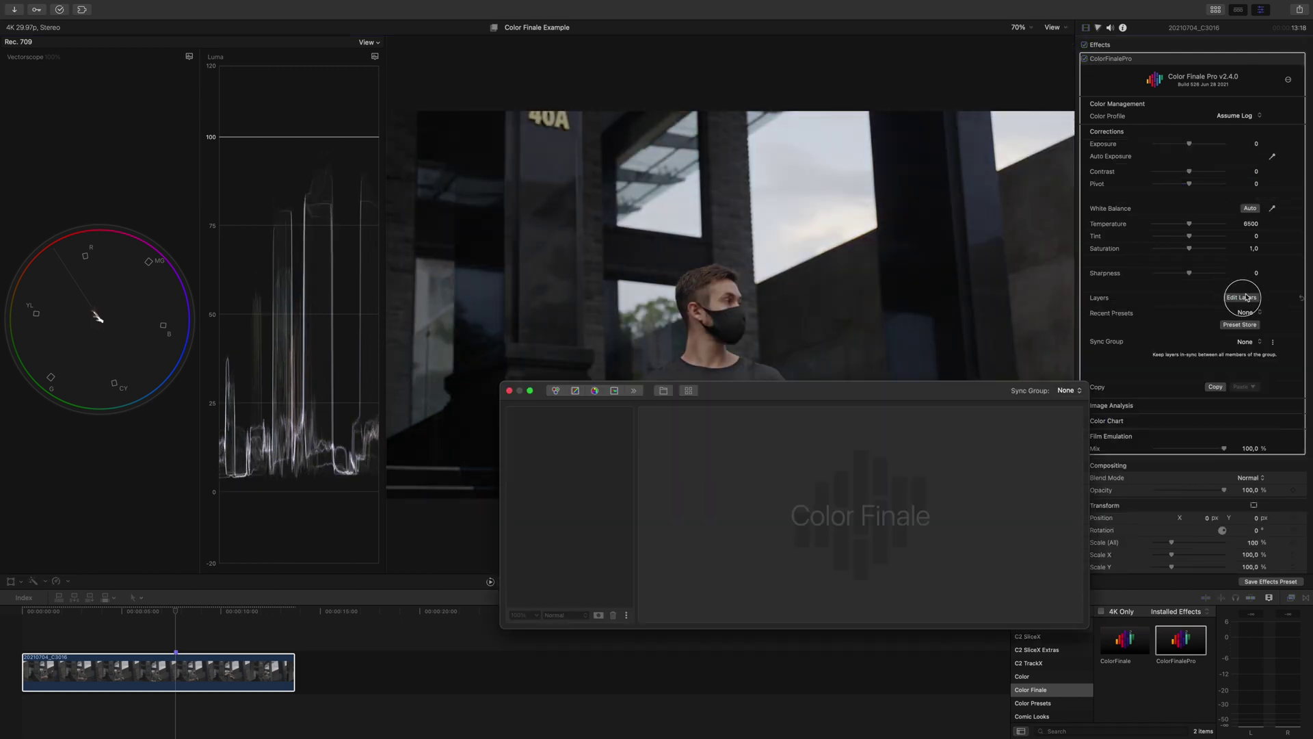
pyautogui.click(556, 390)
pyautogui.click(574, 391)
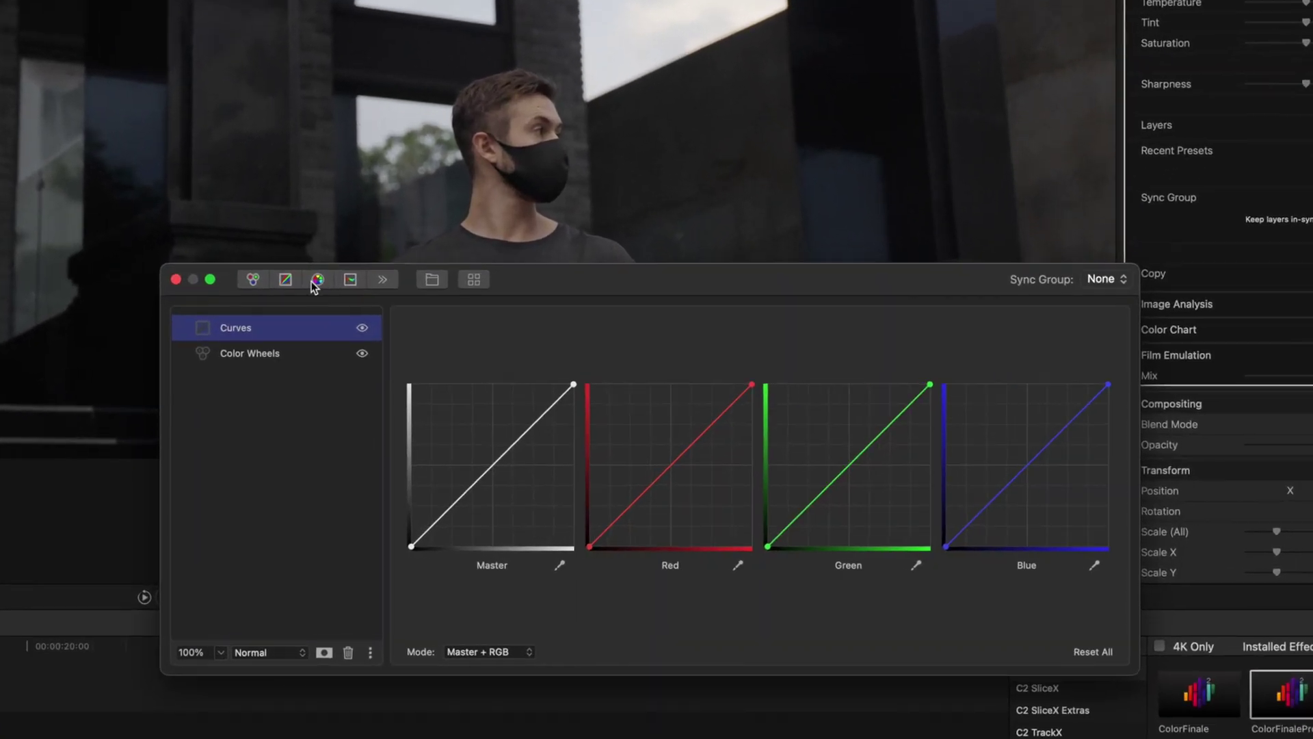
pyautogui.click(318, 280)
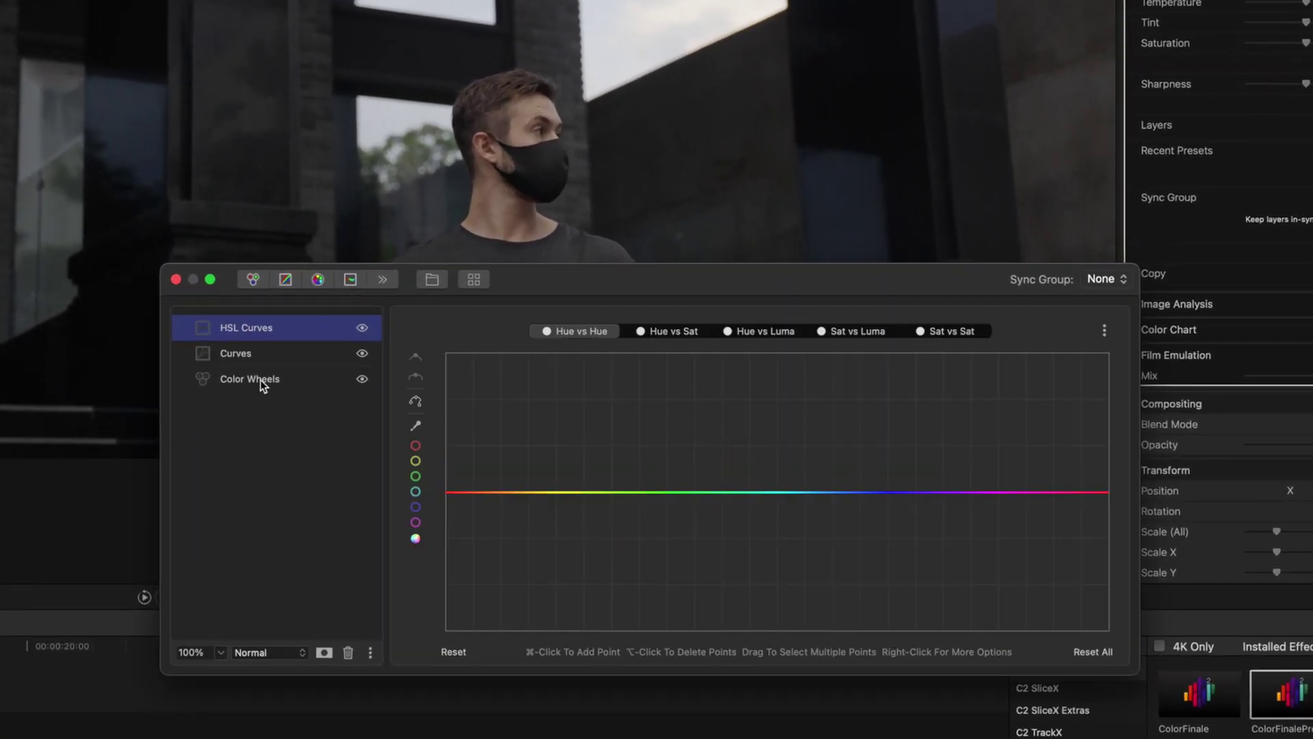
# Step: On the Color Wheels layer, set Lift to -0,01, Gain to 0,03 and adjust lift saturation
pyautogui.click(262, 385)
pyautogui.moveTo(877, 483); pyautogui.dragTo(877, 479)
pyautogui.moveTo(427, 481); pyautogui.dragTo(427, 486)
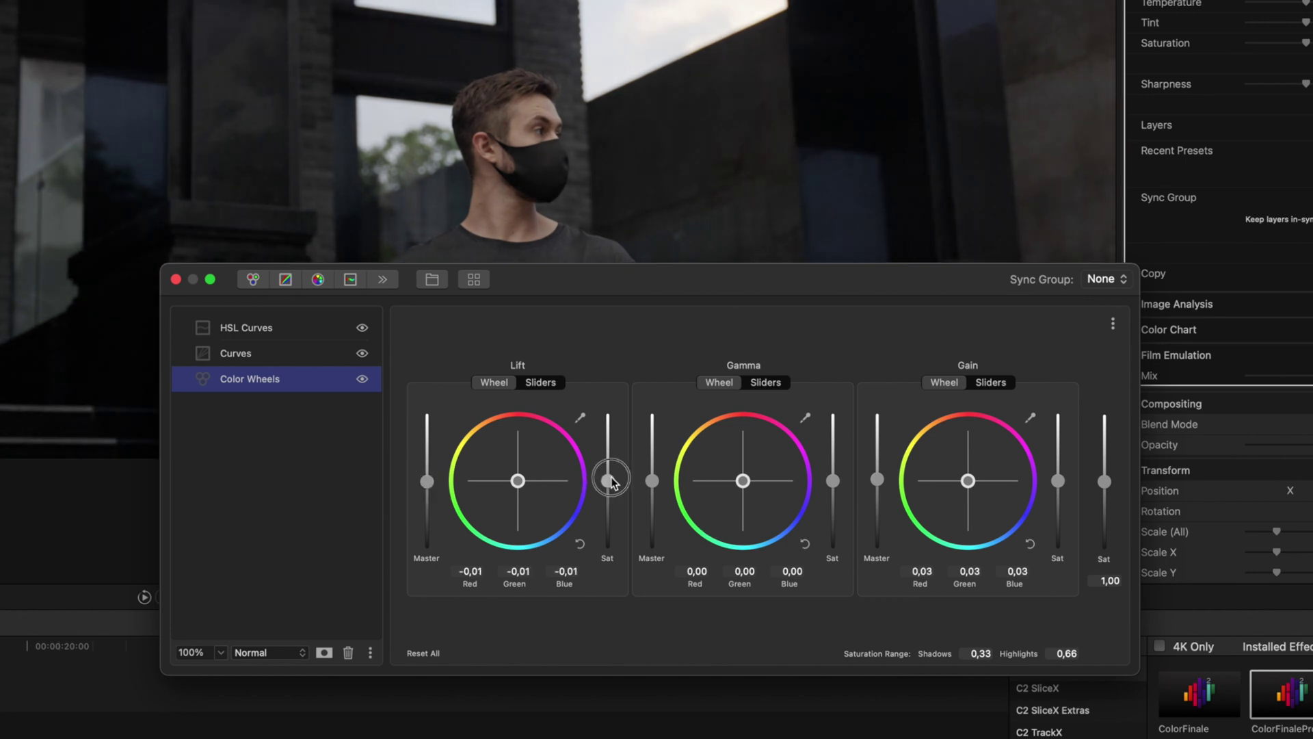
pyautogui.moveTo(611, 480); pyautogui.dragTo(610, 466)
# Step: Rename the layers Contrast/Saturation, Stylized Look and Look Adjustment
pyautogui.rightClick(291, 382)
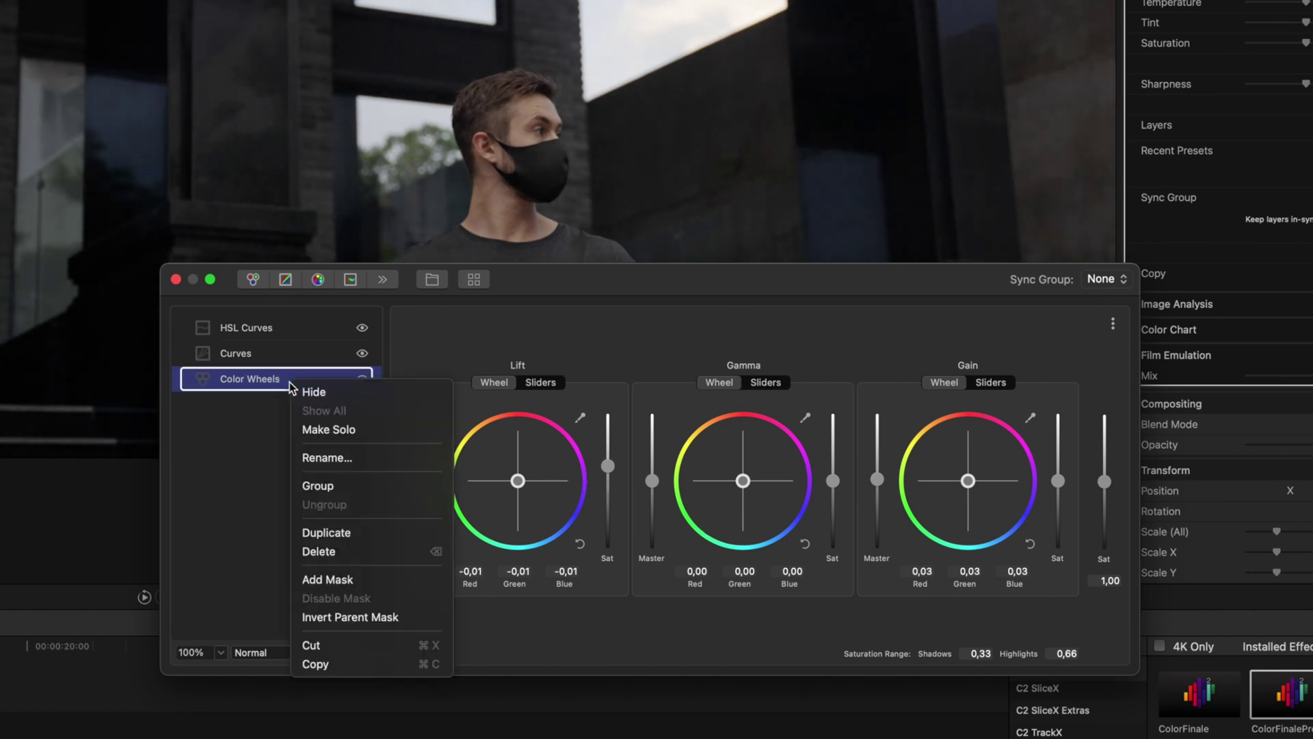
pyautogui.click(343, 459)
pyautogui.write('Cor')
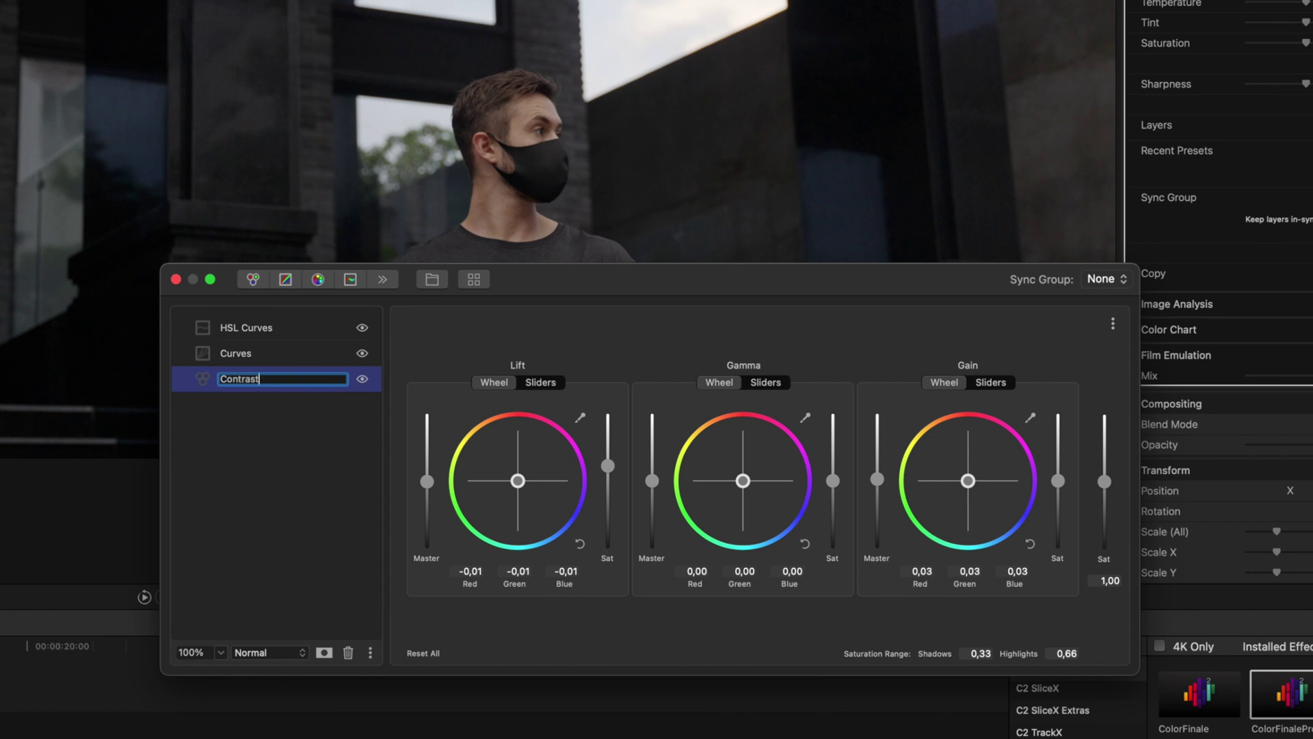
pyautogui.write('trast/Saturation')
pyautogui.press('Return')
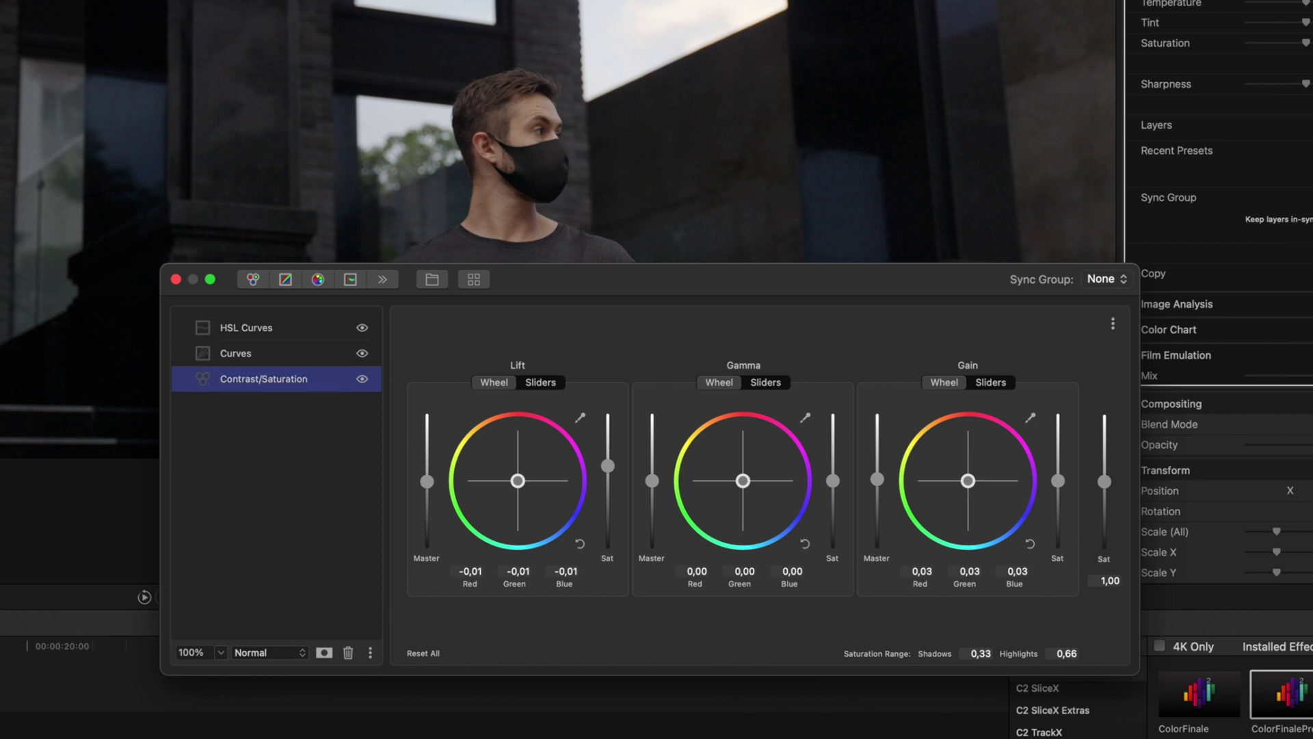
pyautogui.click(268, 352)
pyautogui.rightClick(268, 353)
pyautogui.click(334, 425)
pyautogui.write('Sty')
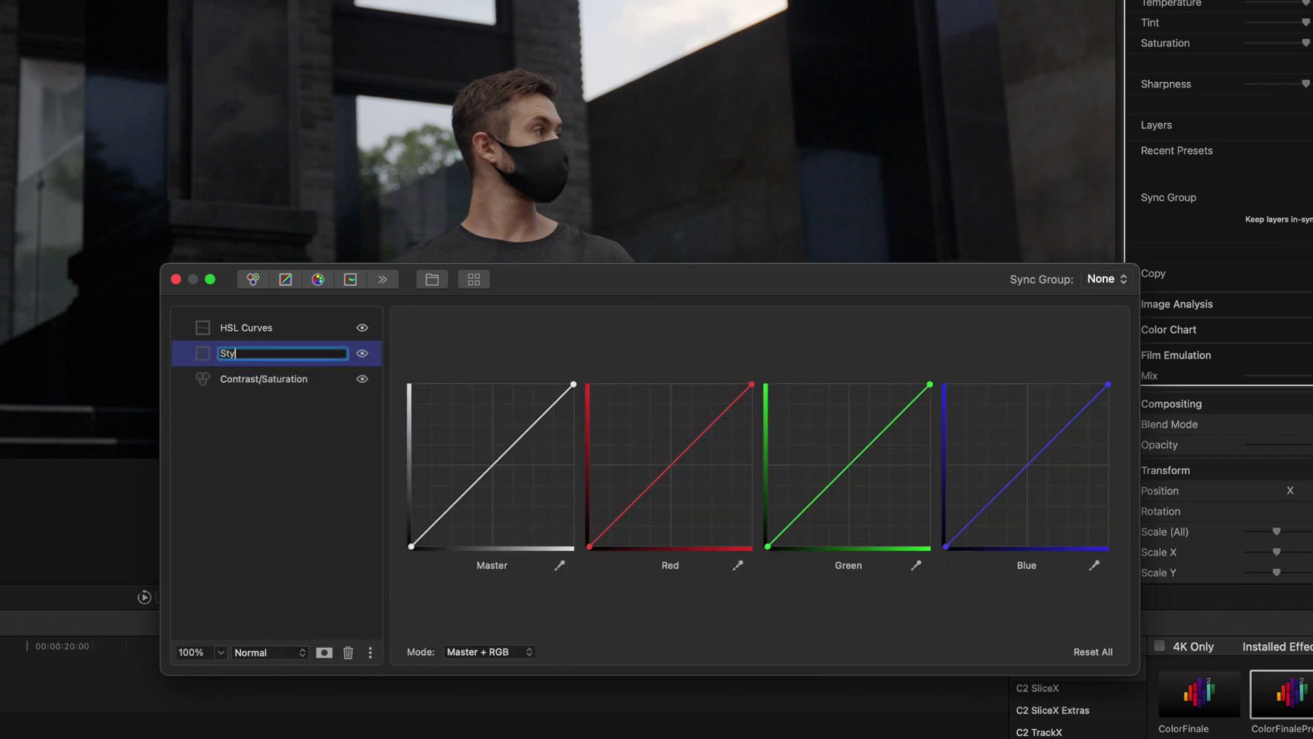
pyautogui.write('lized Look')
pyautogui.press('Return')
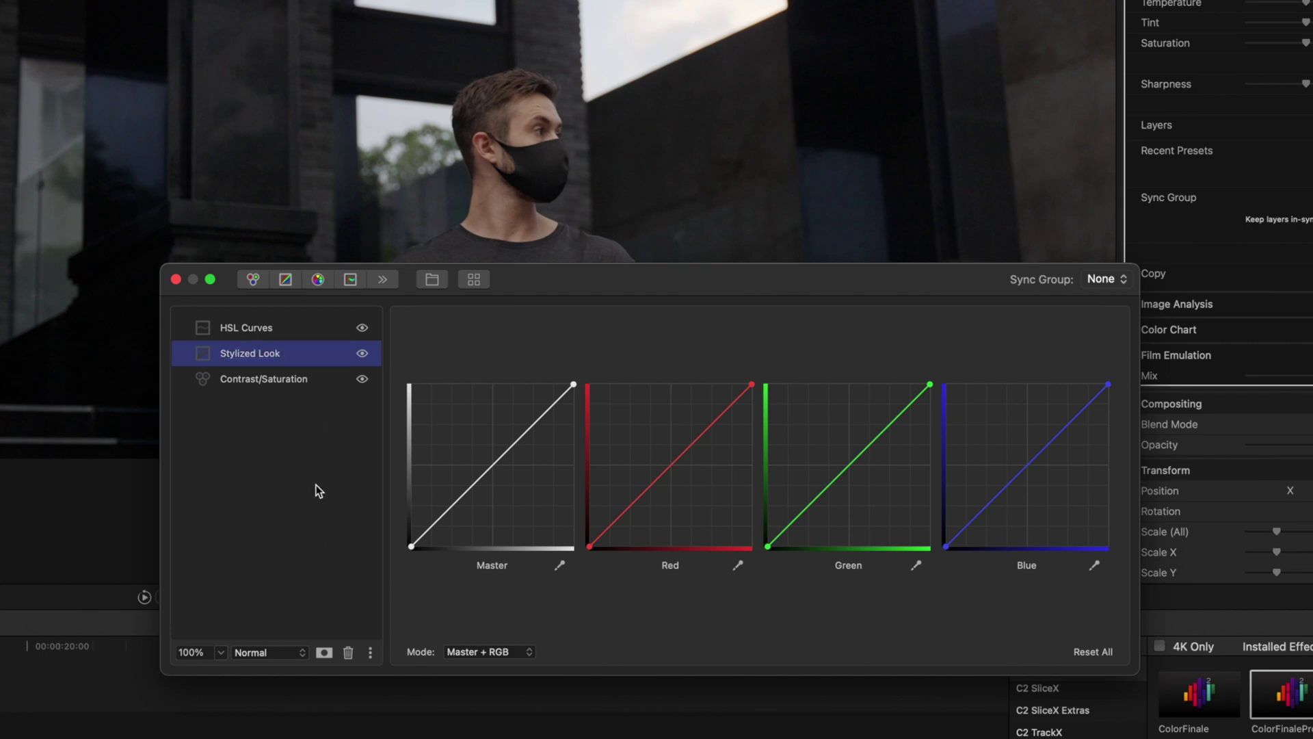
pyautogui.click(263, 330)
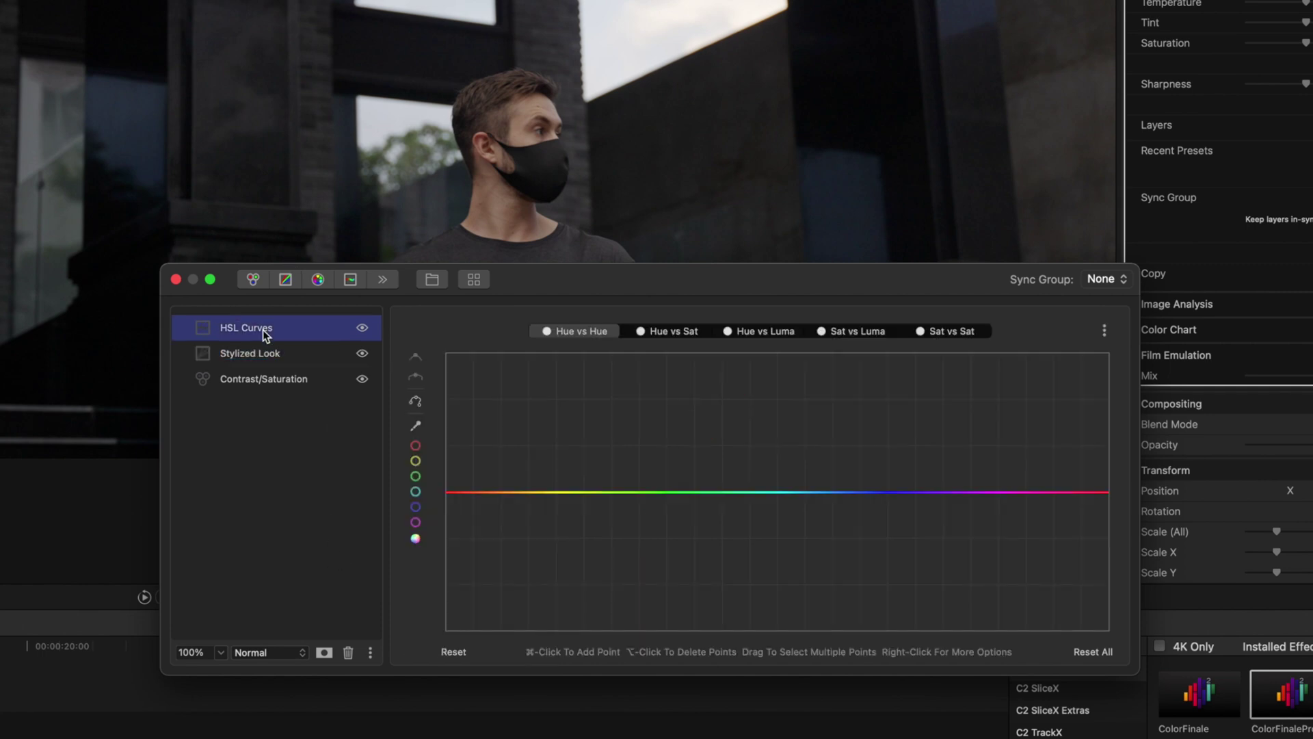
pyautogui.rightClick(263, 330)
pyautogui.click(326, 403)
pyautogui.write('Look')
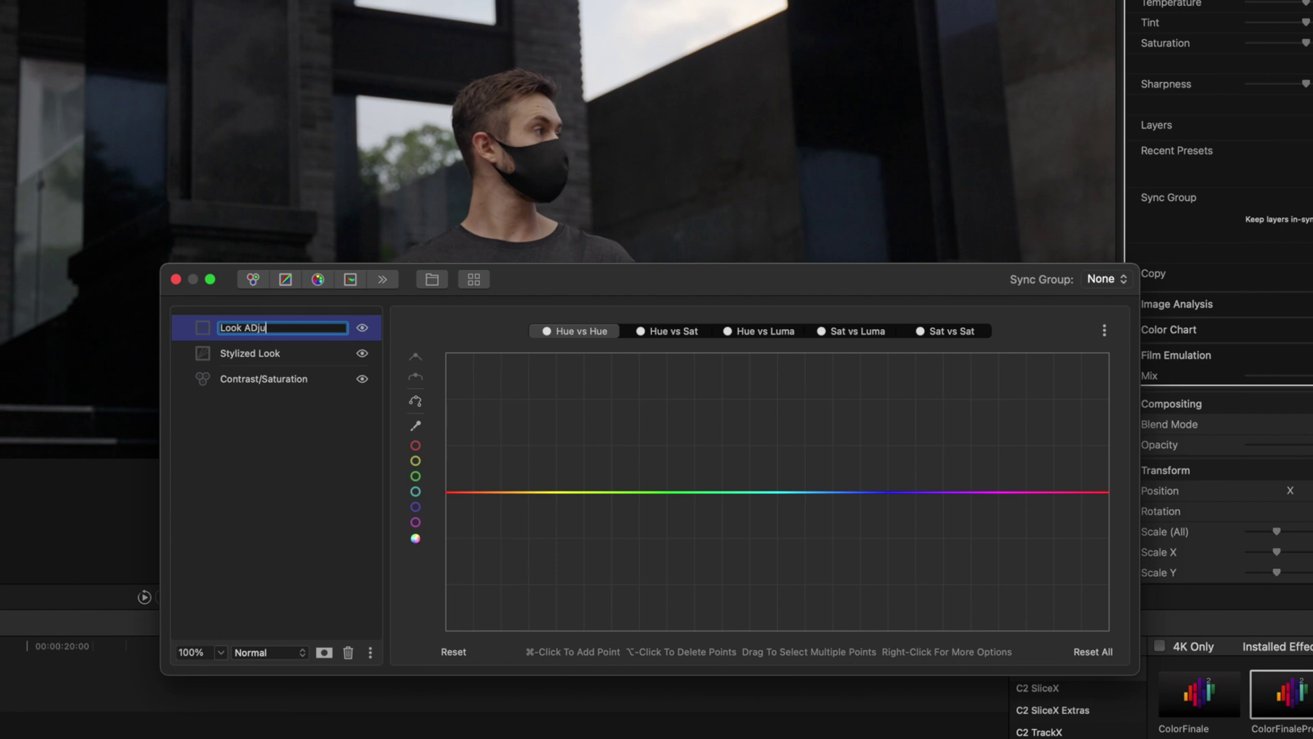
pyautogui.write(' Adjustment')
pyautogui.press('Return')
# Step: Group the Stylized Look and Look Adjustment layers into a group named Stylized Look
pyautogui.click(294, 355)
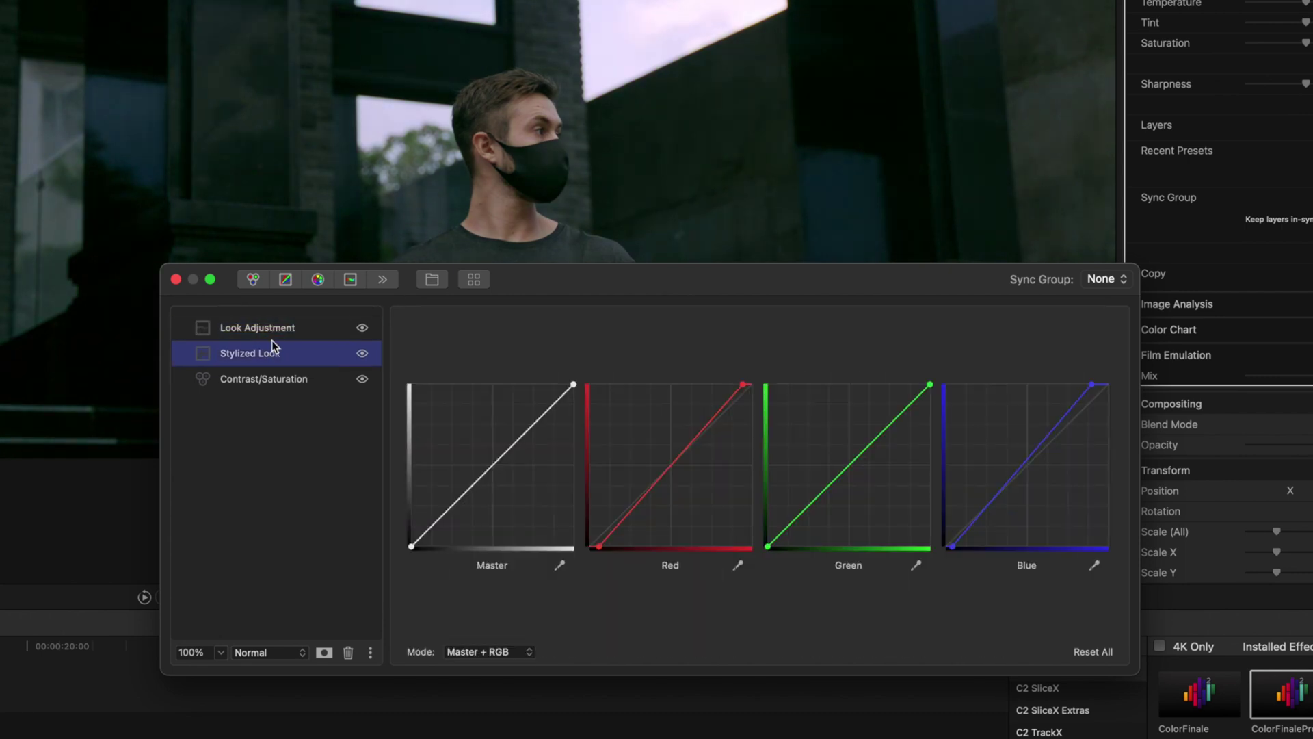
pyautogui.keyDown('shift'); pyautogui.click(275, 333); pyautogui.keyUp('shift')
pyautogui.rightClick(275, 333)
pyautogui.click(343, 433)
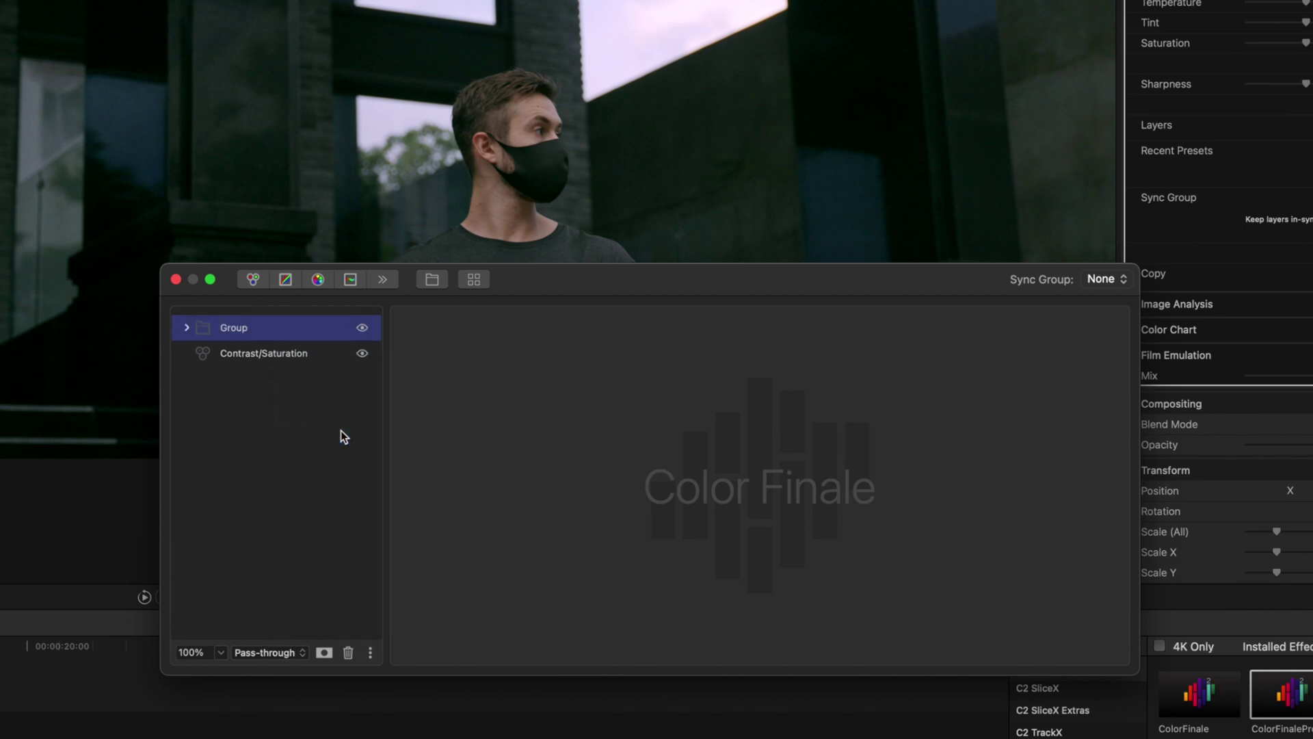
pyautogui.rightClick(257, 327)
pyautogui.click(301, 397)
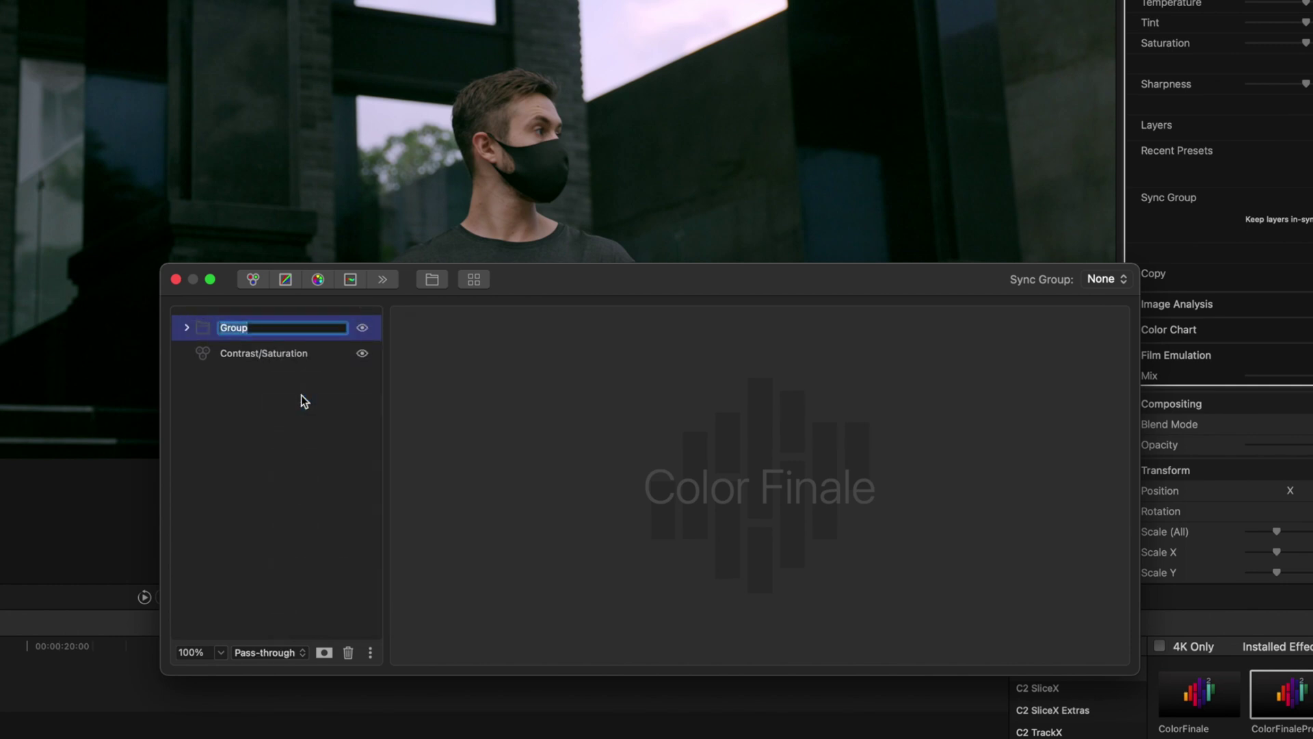
pyautogui.write('Stylized Look')
pyautogui.press('Return')
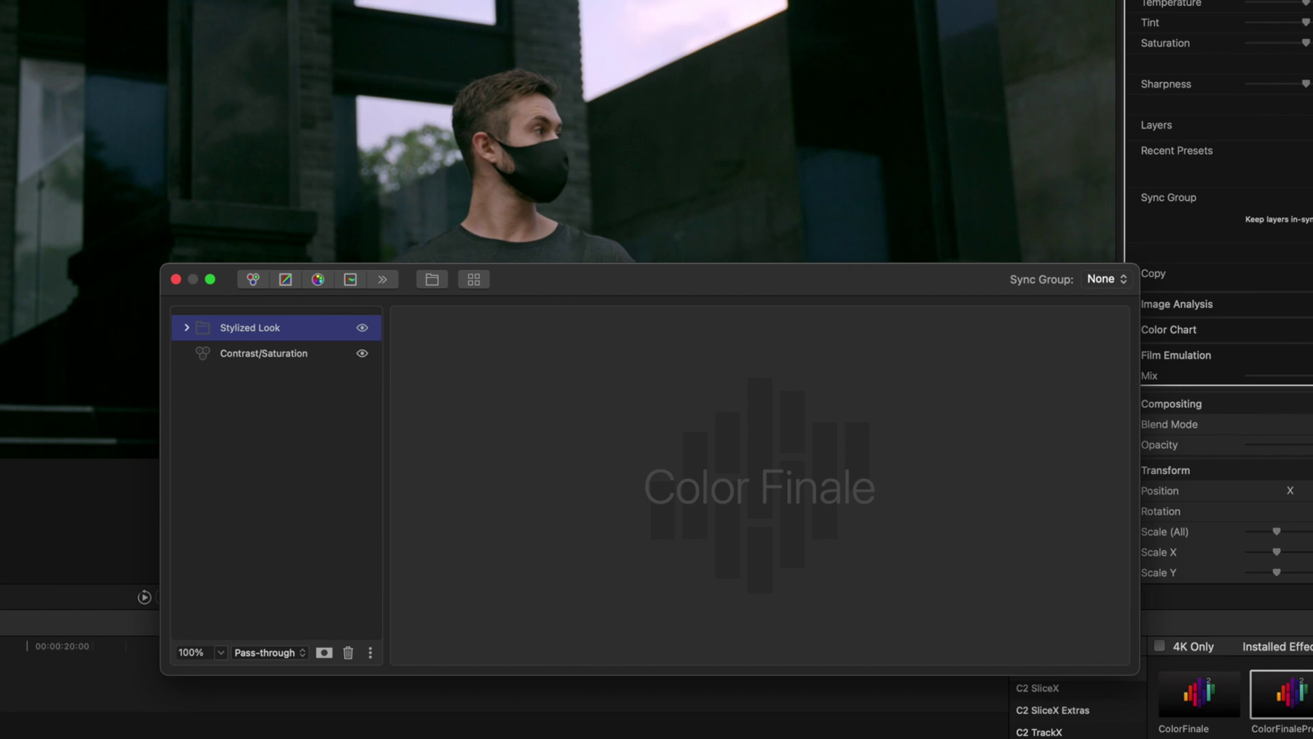
# Step: Lower the group's opacity, then toggle the Stylized Look layer off and back on to compare
pyautogui.click(220, 653)
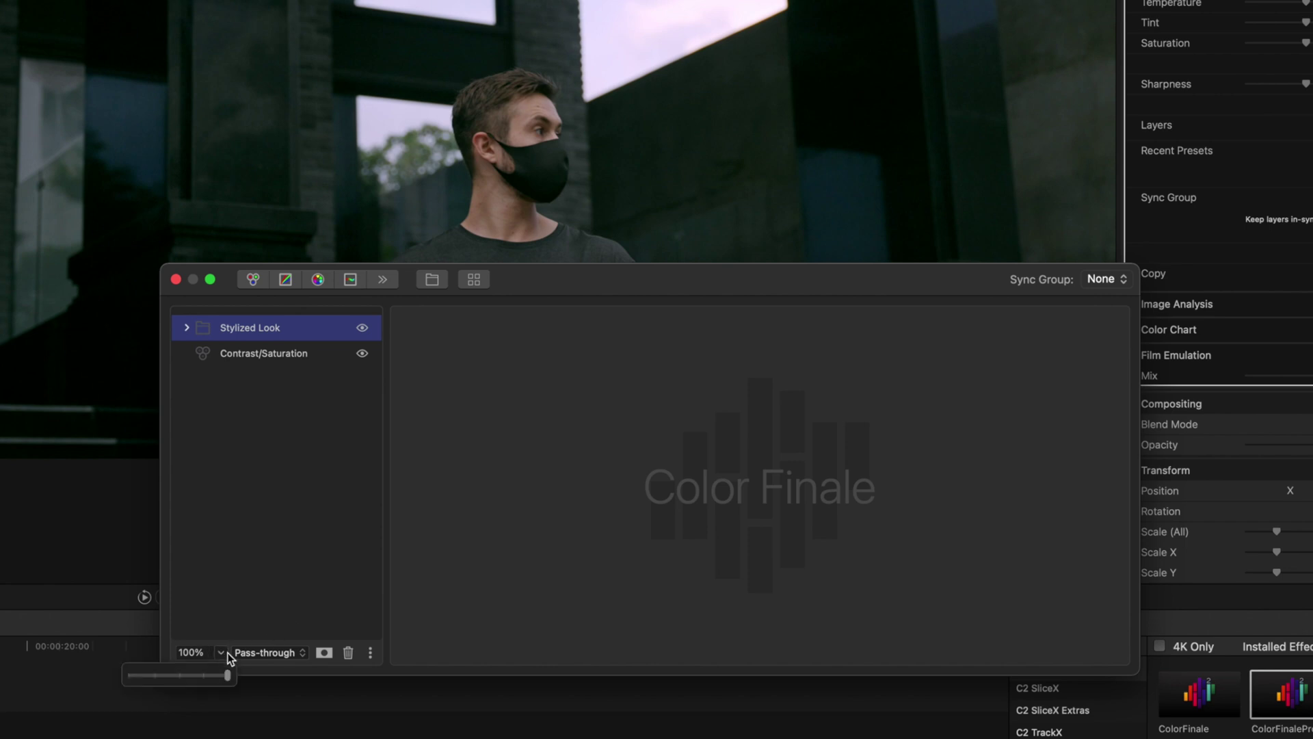
pyautogui.moveTo(219, 673); pyautogui.dragTo(97, 656)
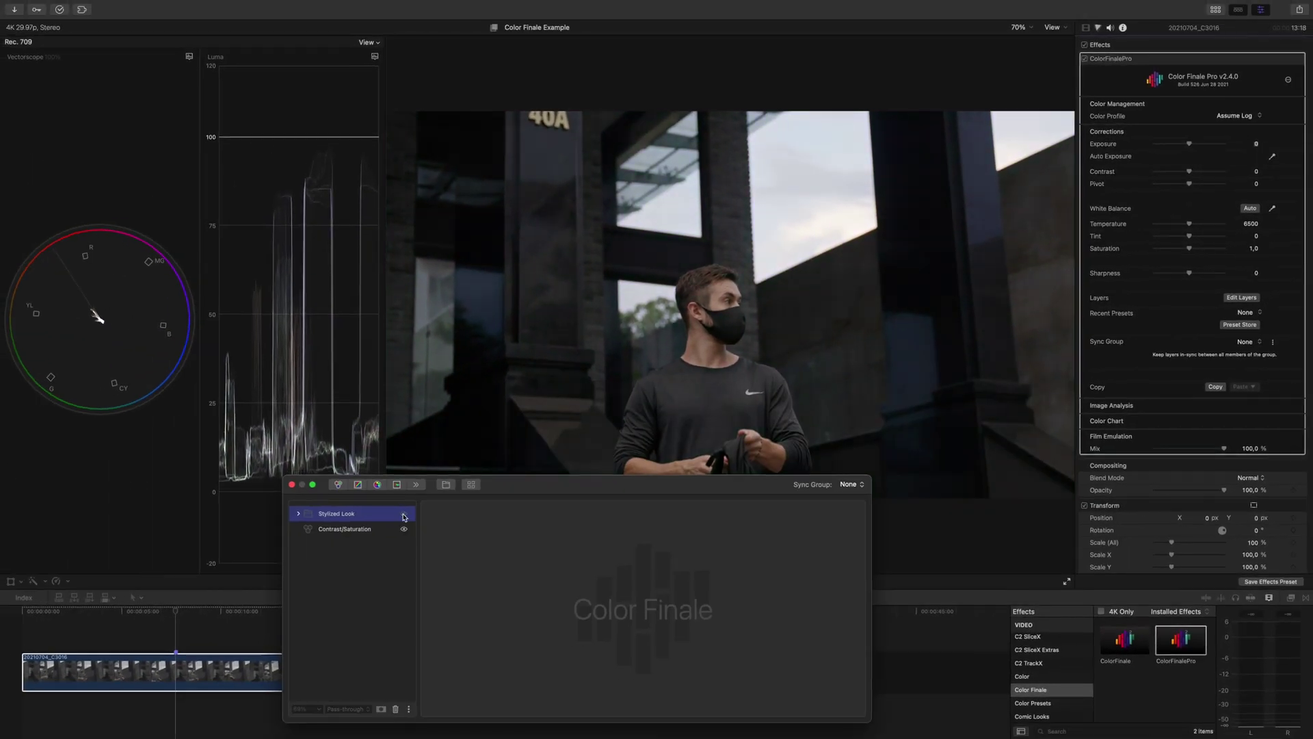
pyautogui.click(379, 528)
pyautogui.click(404, 530)
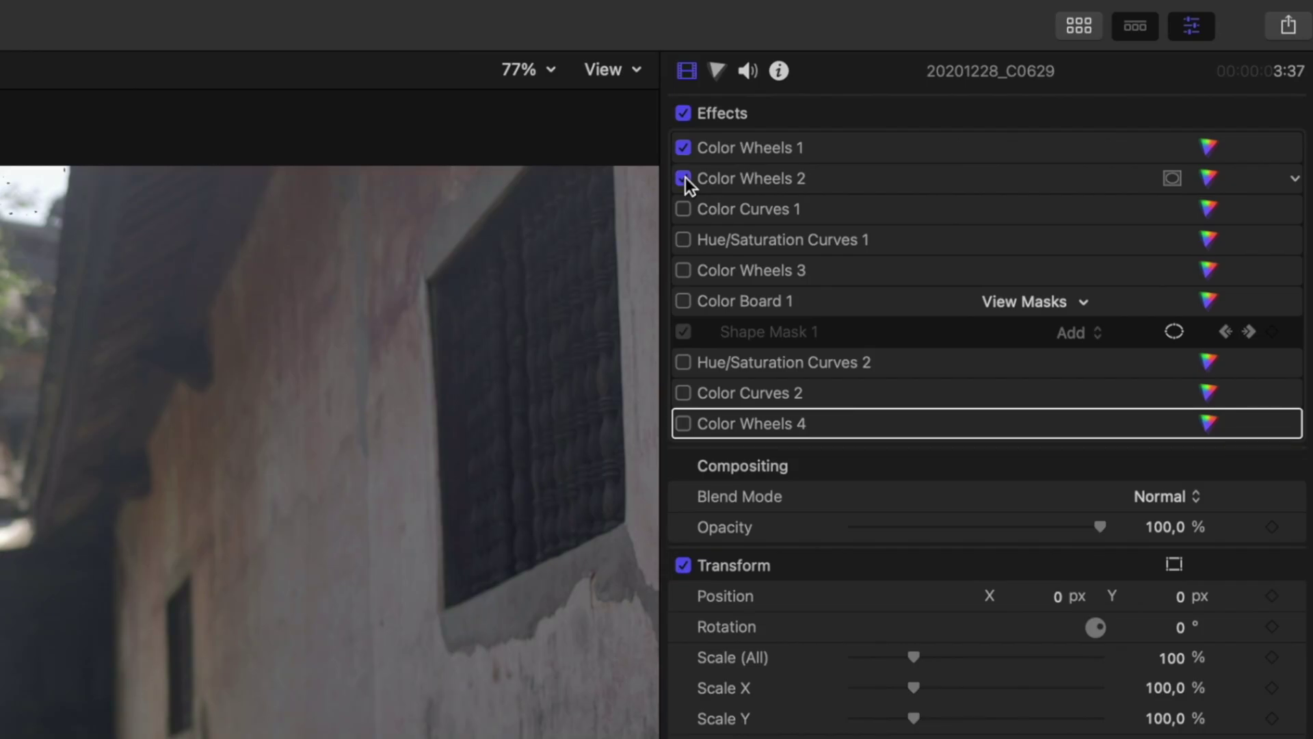
# Step: Enable Color Curves 1, Hue/Saturation Curves 1 and Color Wheels 3 on the second clip
pyautogui.click(683, 209)
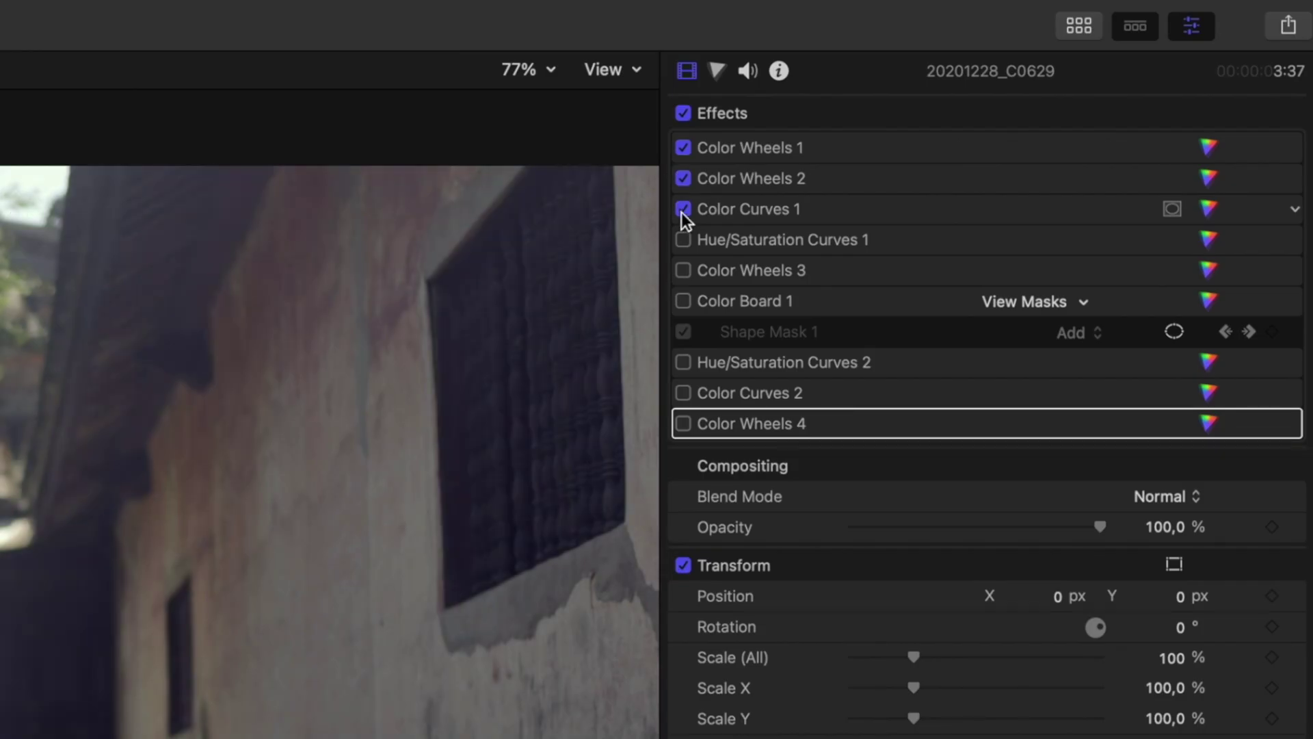
pyautogui.click(683, 239)
pyautogui.click(683, 270)
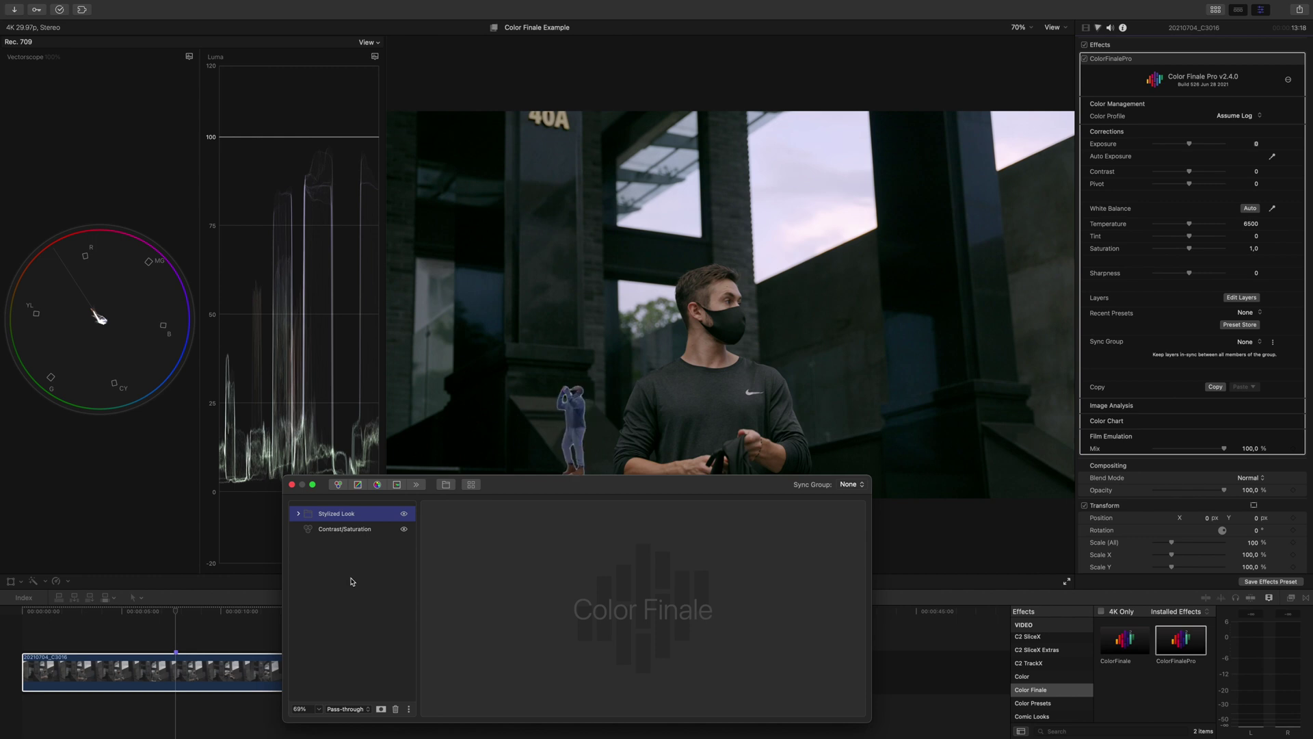
pyautogui.click(351, 580)
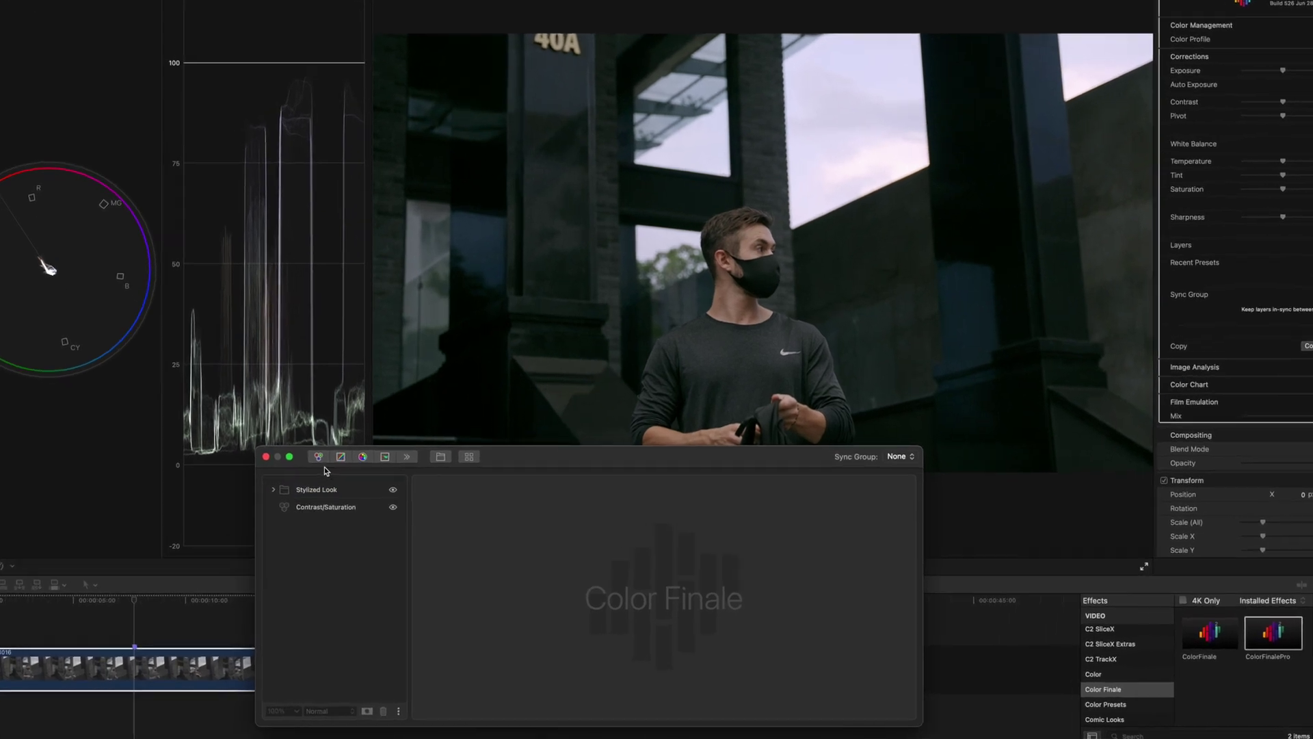
# Step: Add a Color Wheels layer and track an ellipse mask forward over the man's head and torso
pyautogui.click(337, 482)
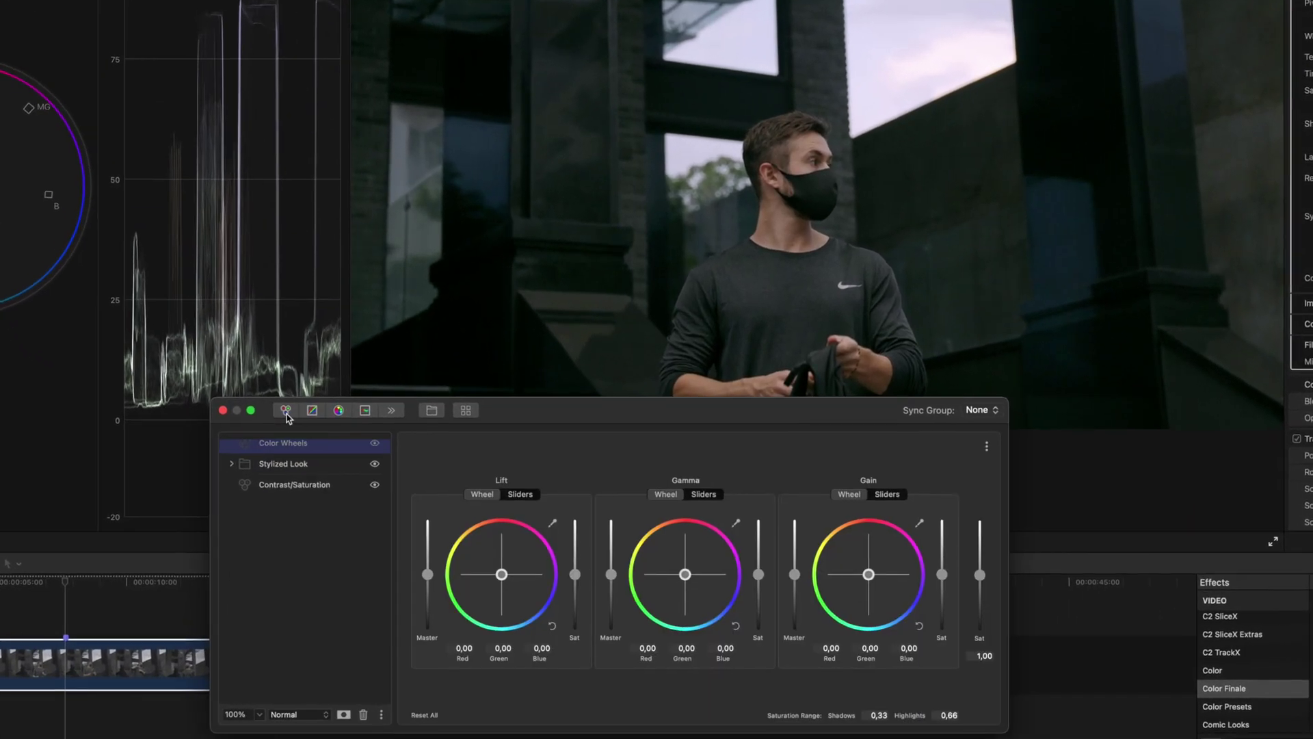
pyautogui.click(344, 439)
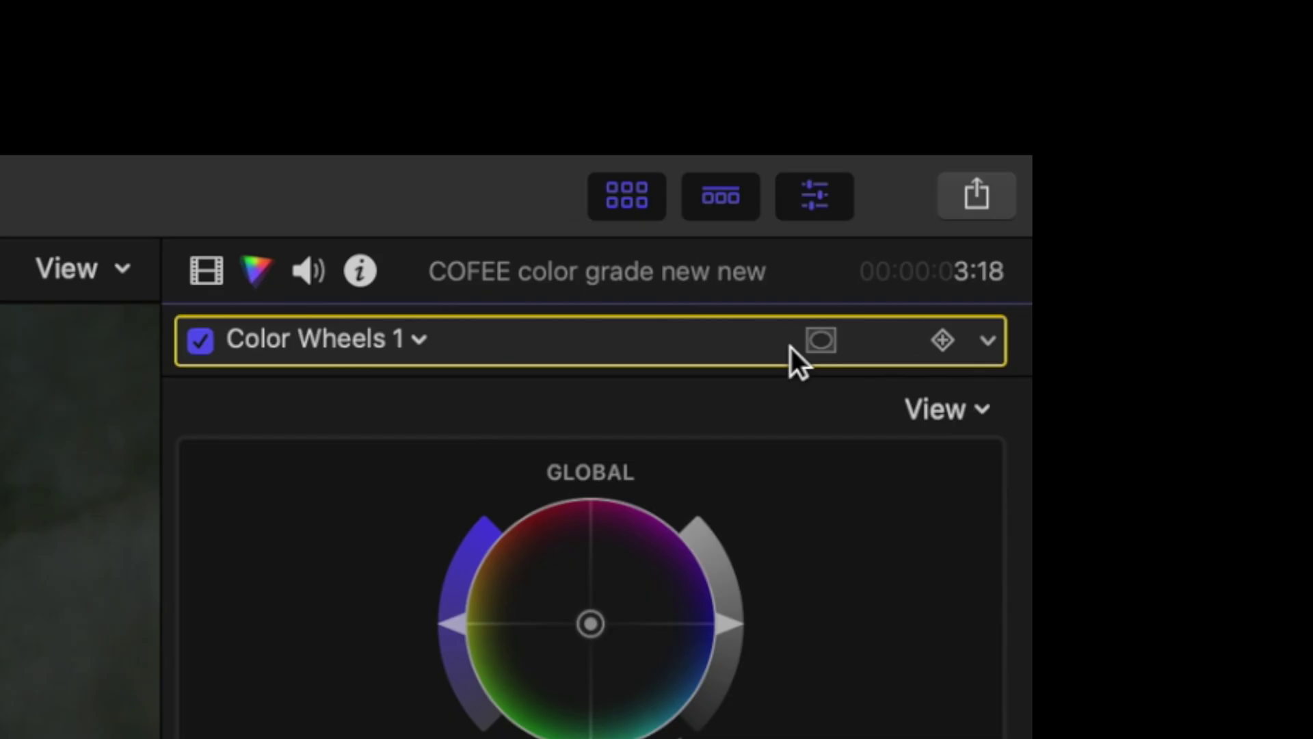
pyautogui.click(819, 340)
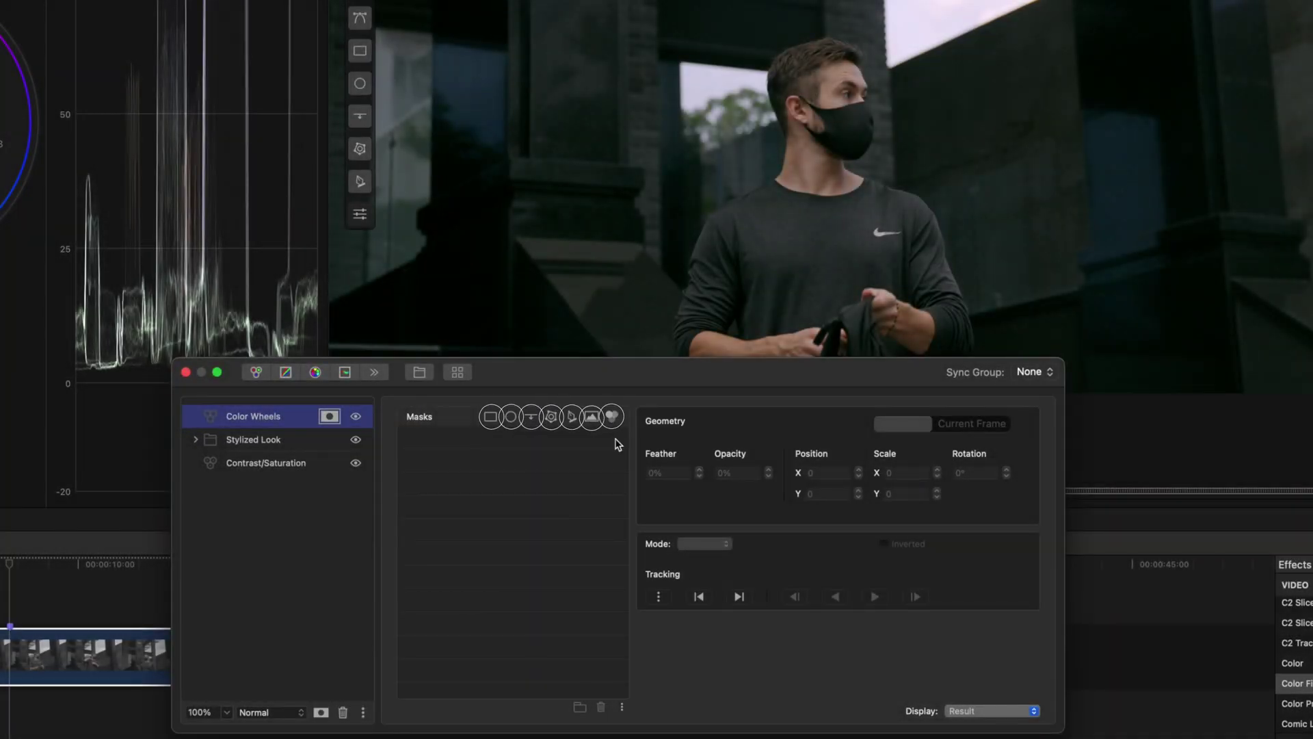
pyautogui.click(511, 416)
pyautogui.moveTo(858, 271); pyautogui.dragTo(898, 209)
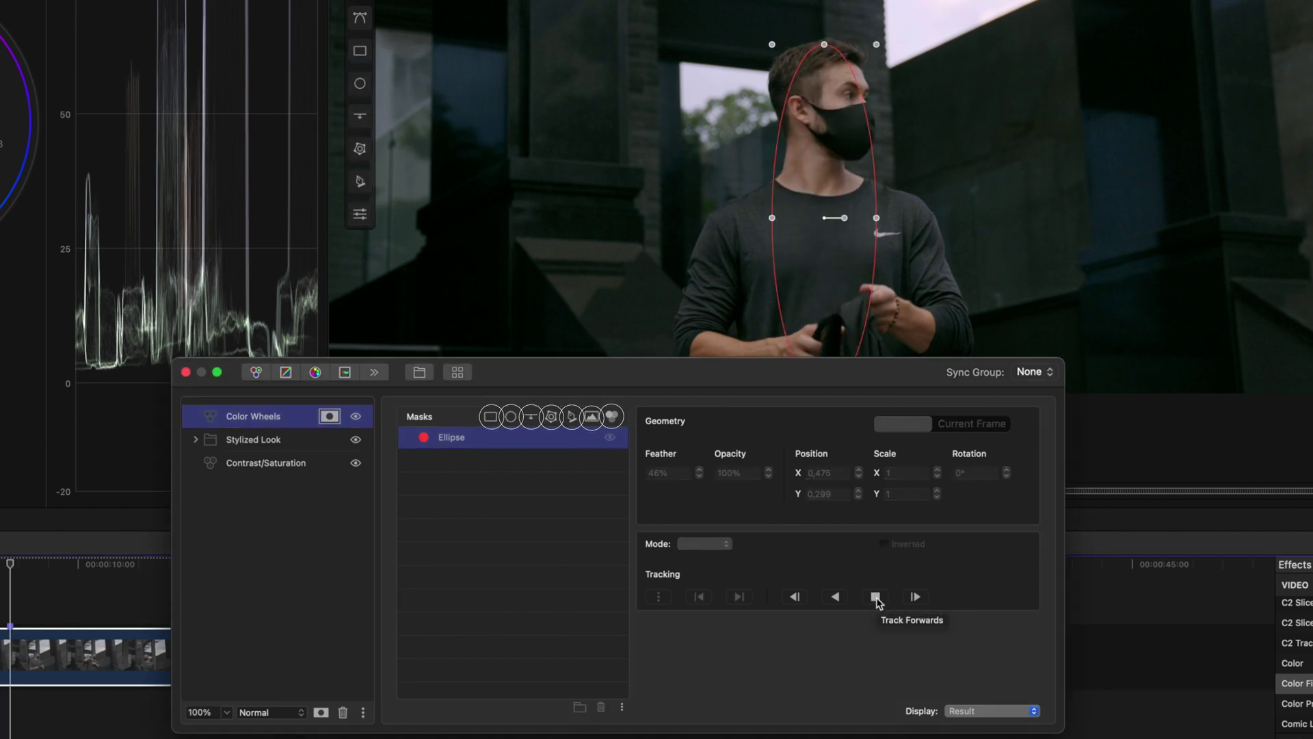
pyautogui.click(876, 596)
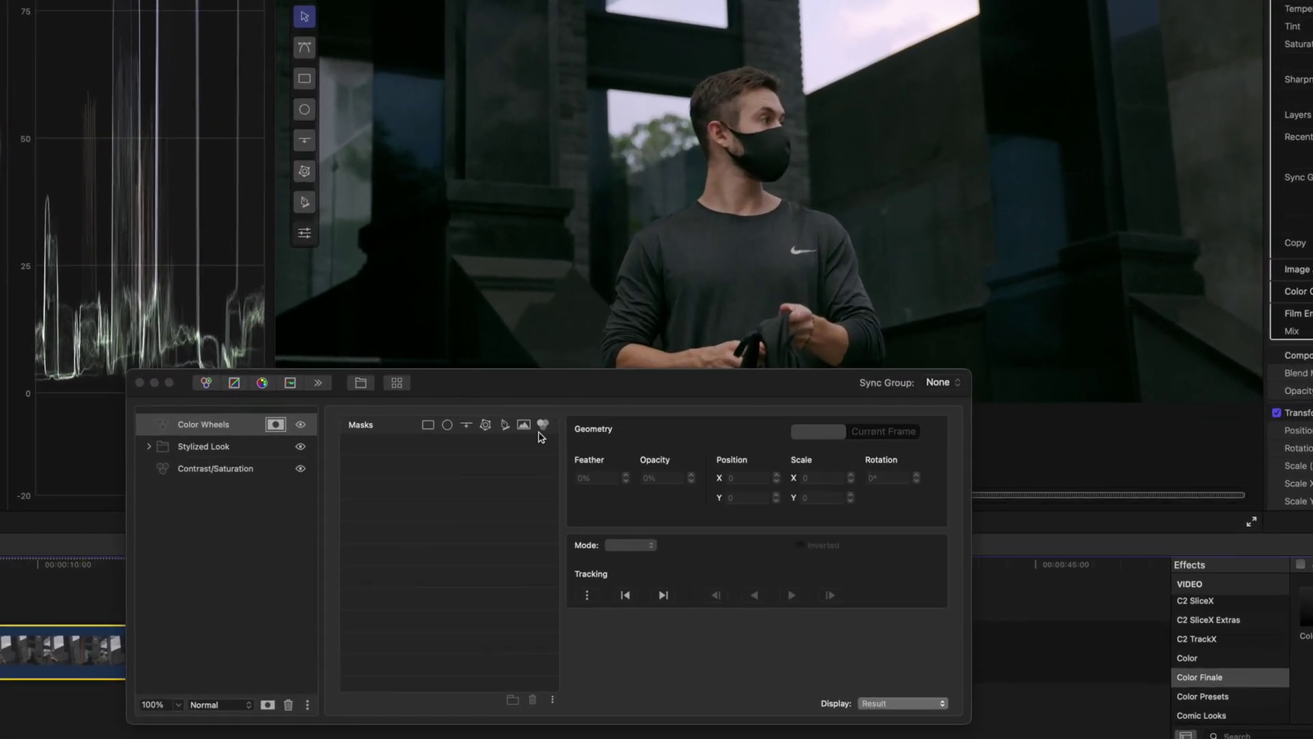
pyautogui.click(574, 515)
# Step: Add an HSL mask sampled from the forehead skin, show the composite mask, and widen the hue range to 7%
pyautogui.click(543, 425)
pyautogui.click(933, 429)
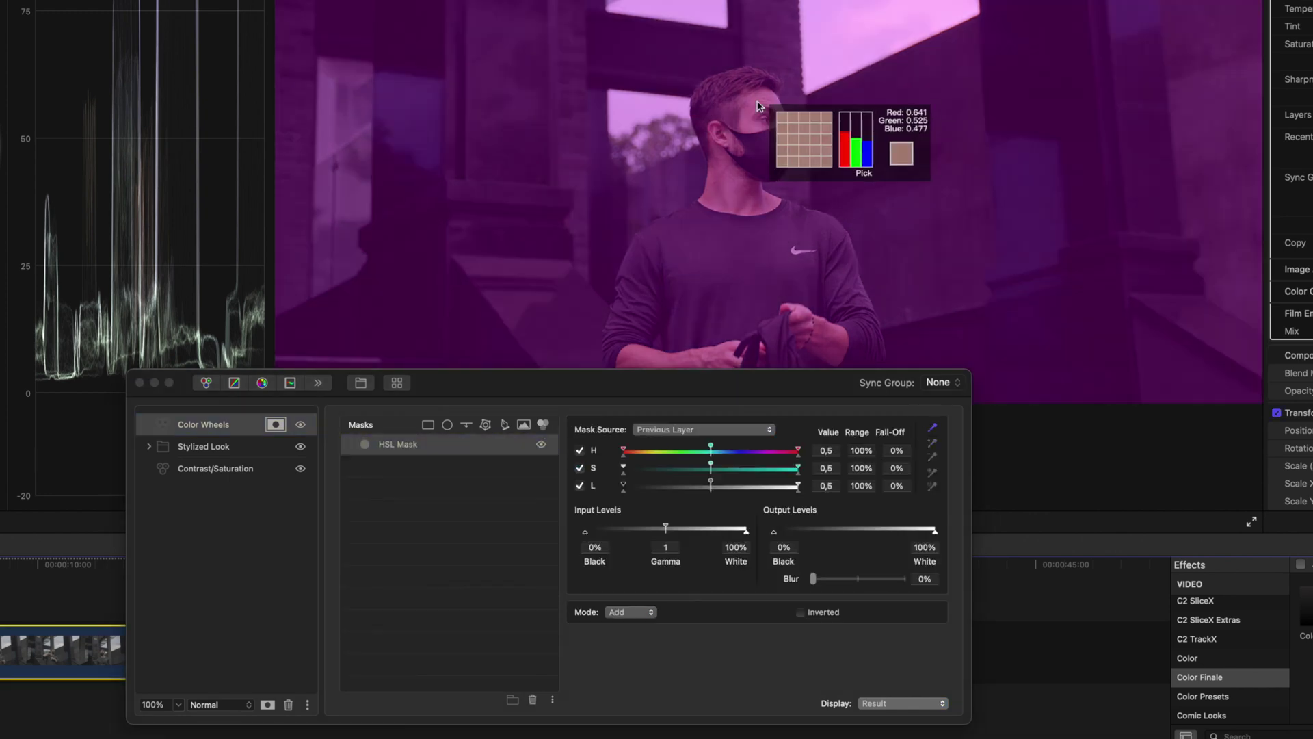
pyautogui.click(753, 130)
pyautogui.click(897, 705)
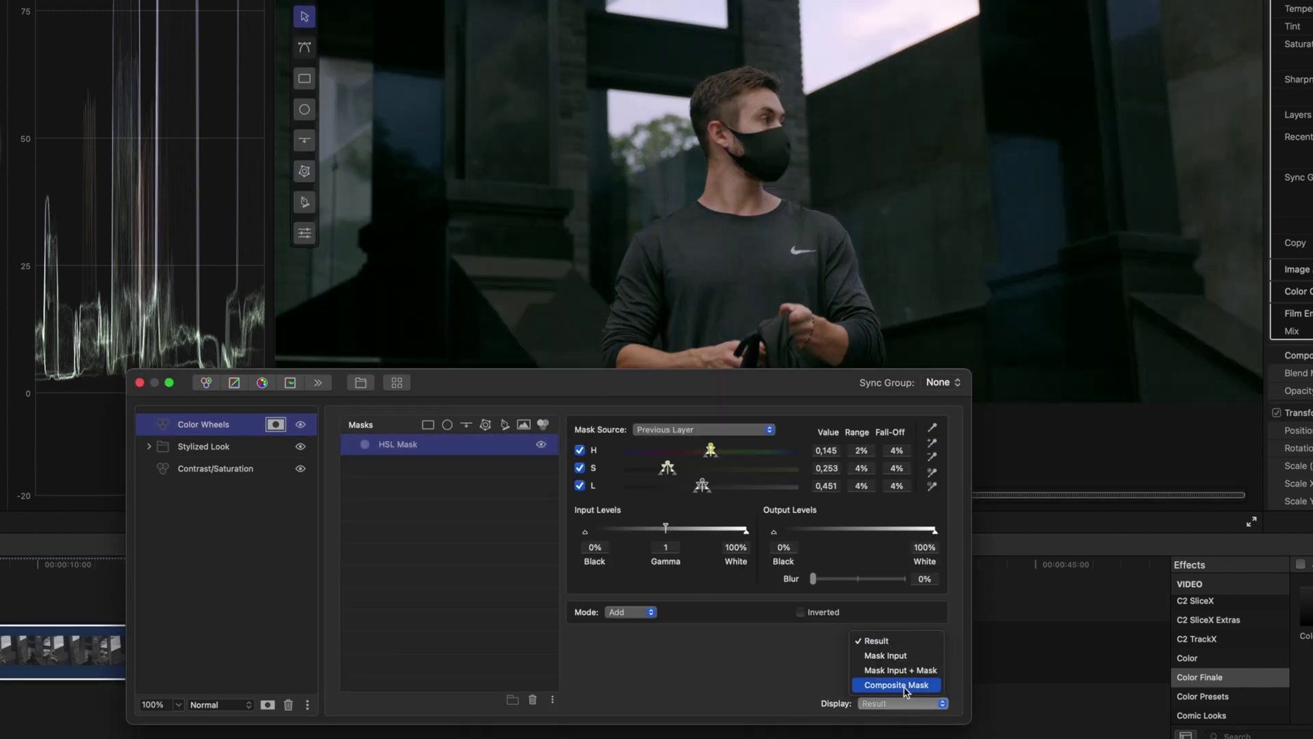
pyautogui.click(896, 681)
pyautogui.moveTo(711, 449); pyautogui.dragTo(694, 487)
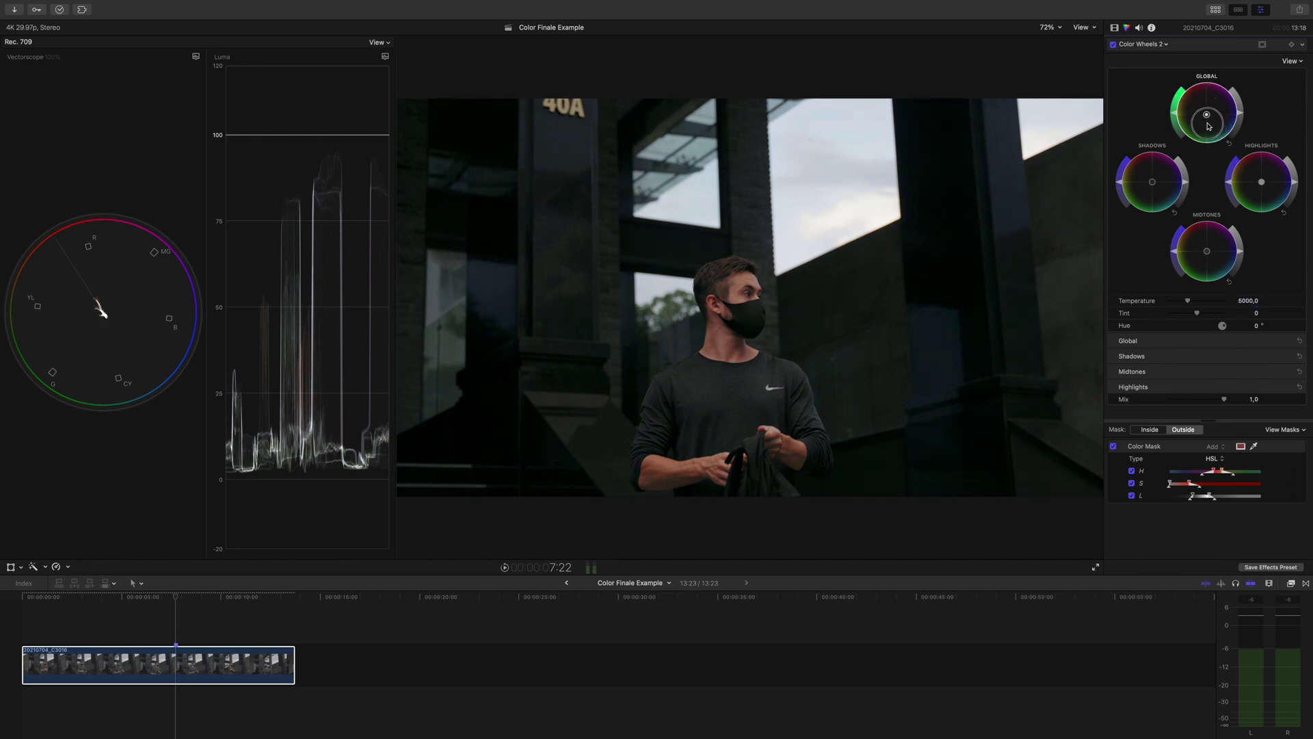
# Step: Zoom the viewer to 400% on the man's face and neck
pyautogui.click(1049, 27)
pyautogui.click(1064, 135)
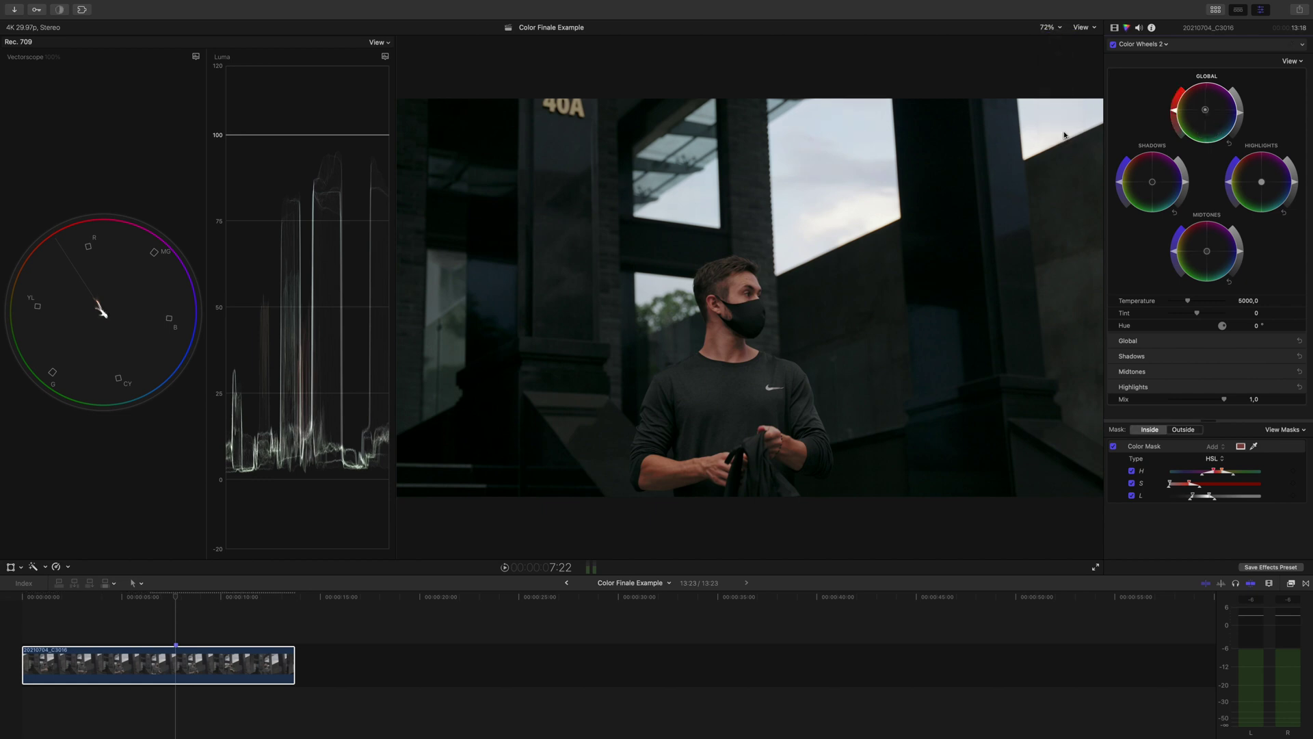
pyautogui.click(1052, 30)
pyautogui.click(1062, 123)
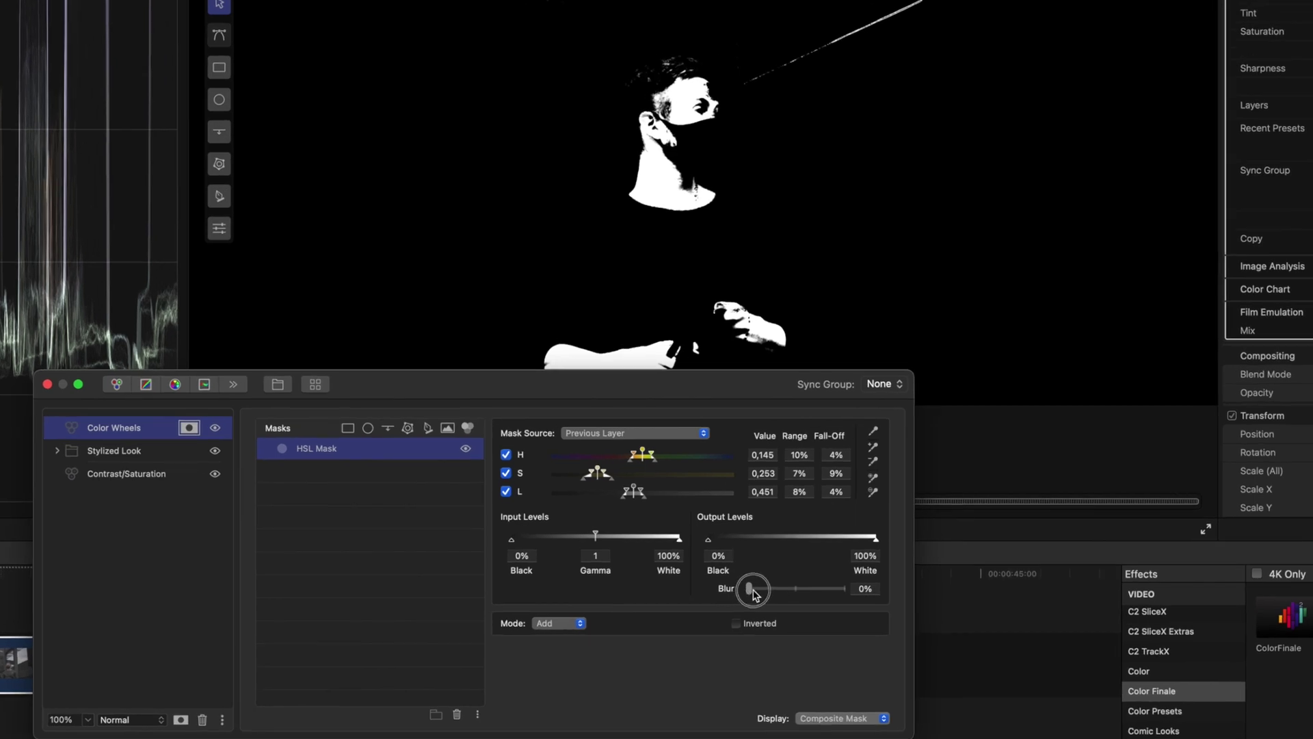
# Step: Blur the skin HSL mask about 1% and shift the masked layer's Gamma wheel balance
pyautogui.moveTo(752, 592)
pyautogui.mouseDown()
pyautogui.moveTo(764, 589)
pyautogui.moveTo(751, 592)
pyautogui.mouseUp()
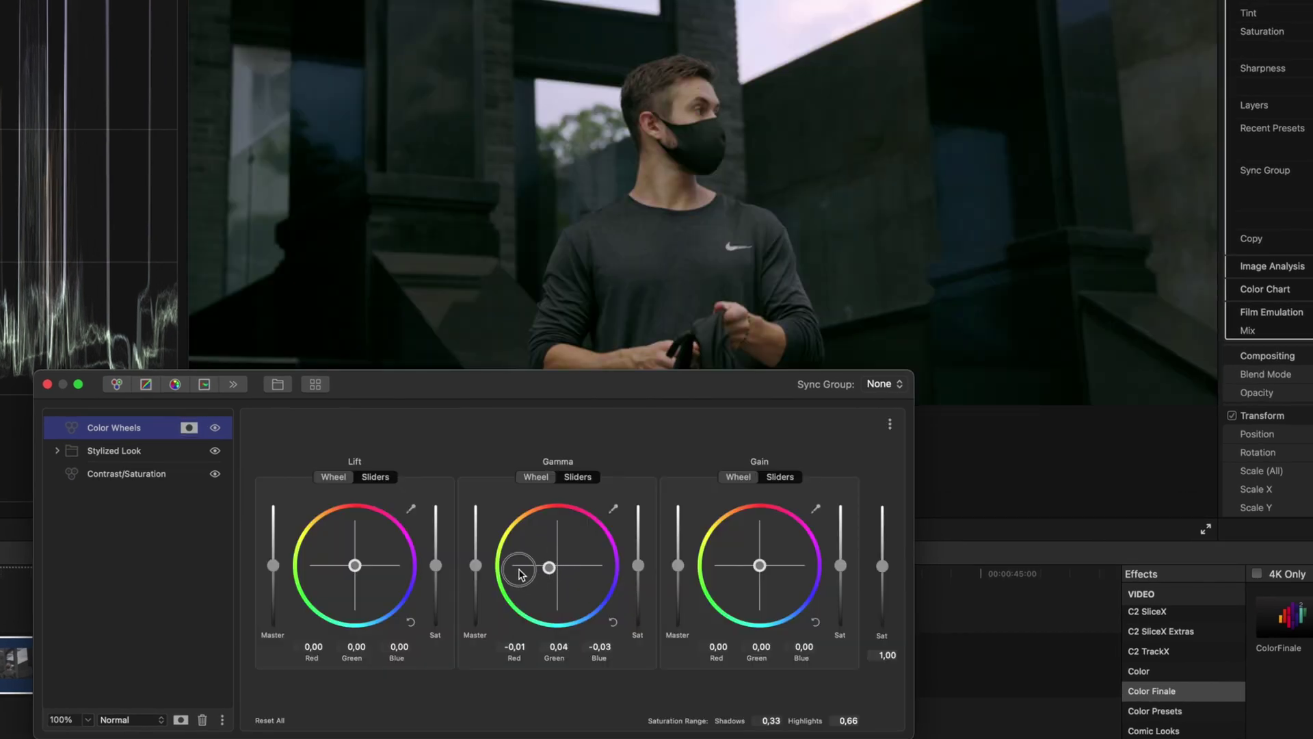
pyautogui.moveTo(569, 550); pyautogui.dragTo(525, 520)
pyautogui.press('Return')
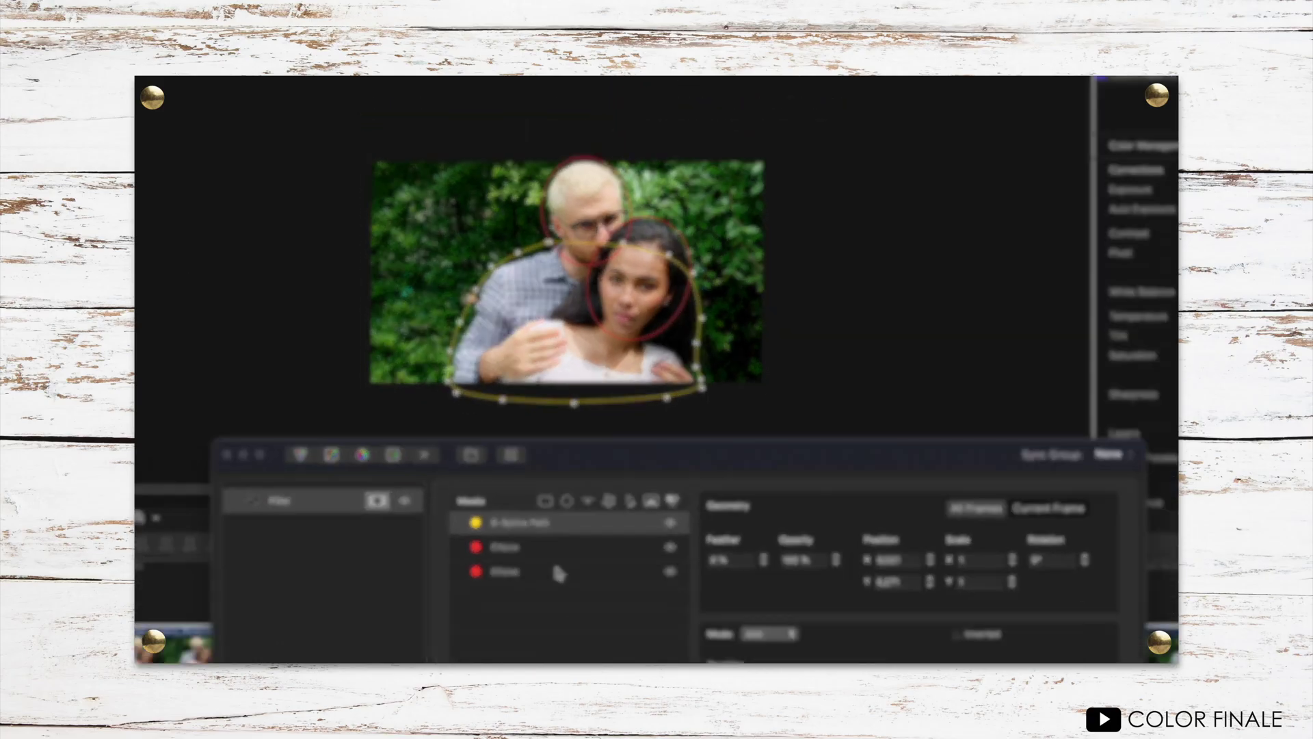
# Step: Name the layer Skin Correction and preview its black-and-white composite mask
pyautogui.click(913, 641)
pyautogui.click(912, 630)
pyautogui.click(1002, 556)
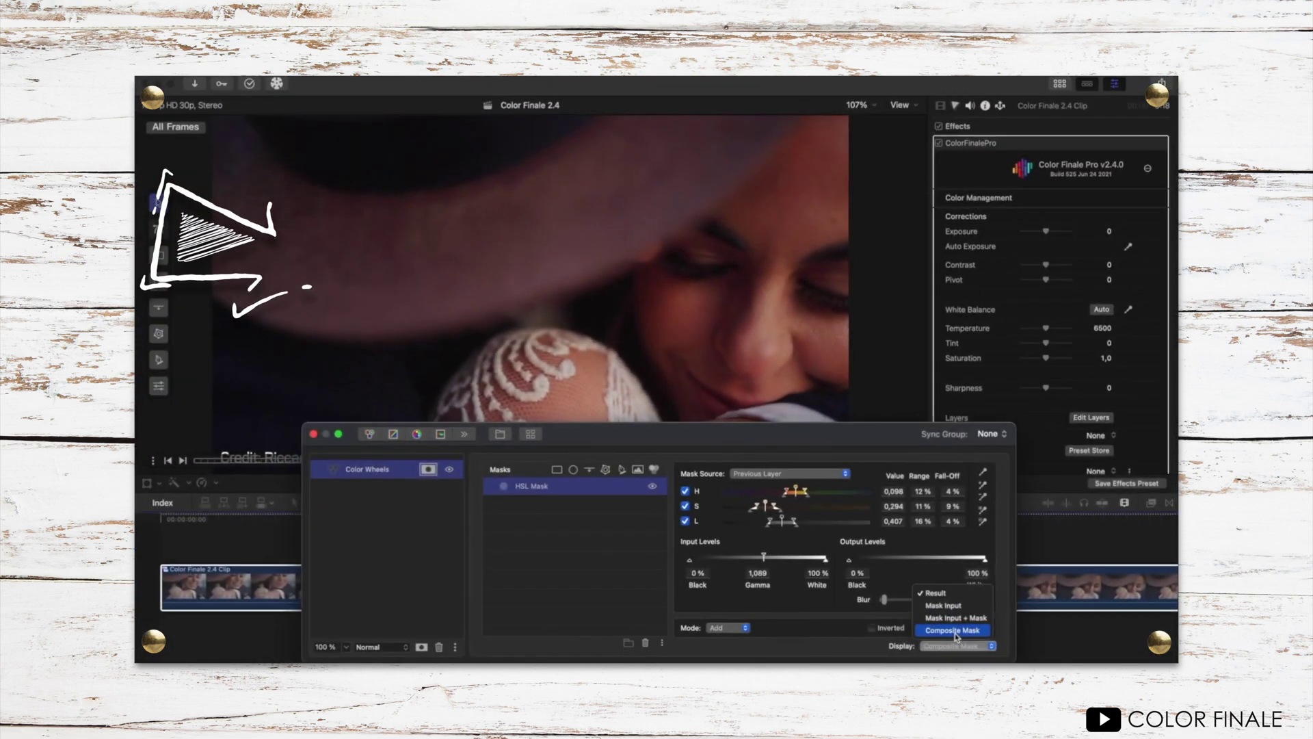
pyautogui.click(955, 630)
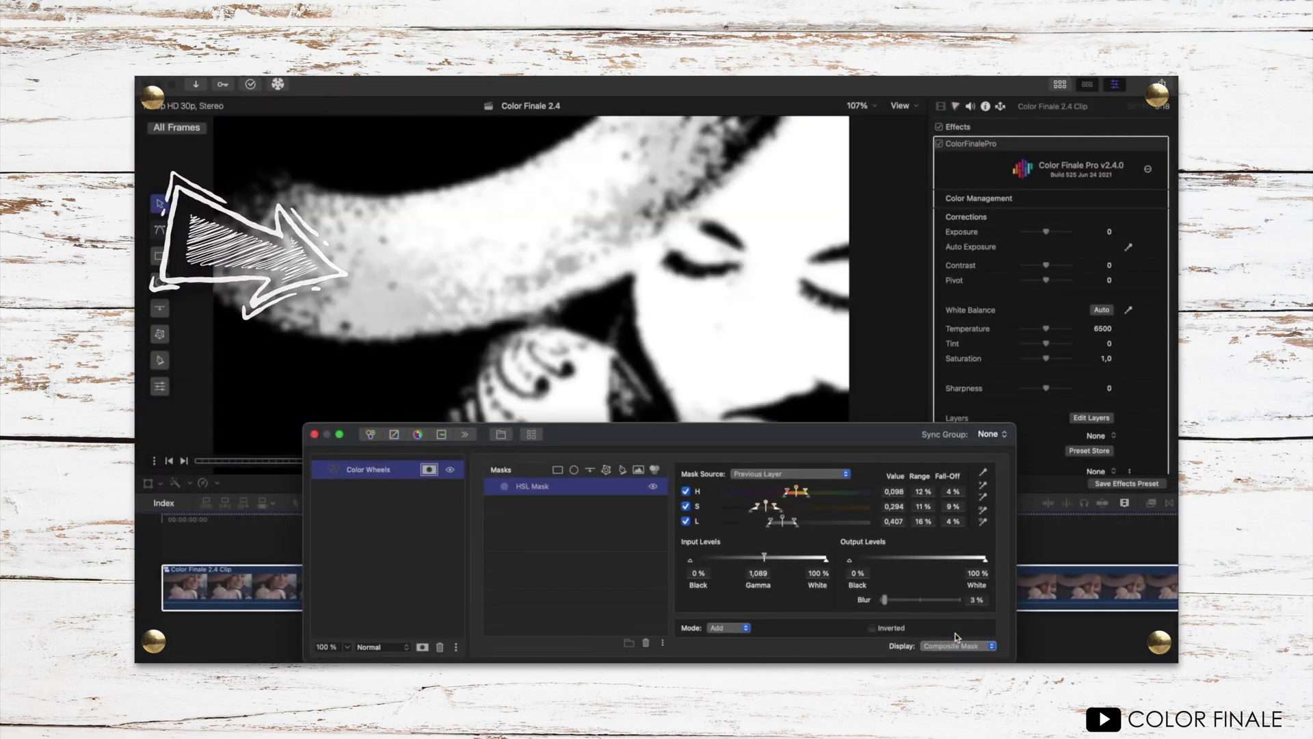
pyautogui.click(954, 645)
pyautogui.click(954, 604)
# Step: Add an Ellipse mask over the hat in Subtract mode and track it forward
pyautogui.click(643, 550)
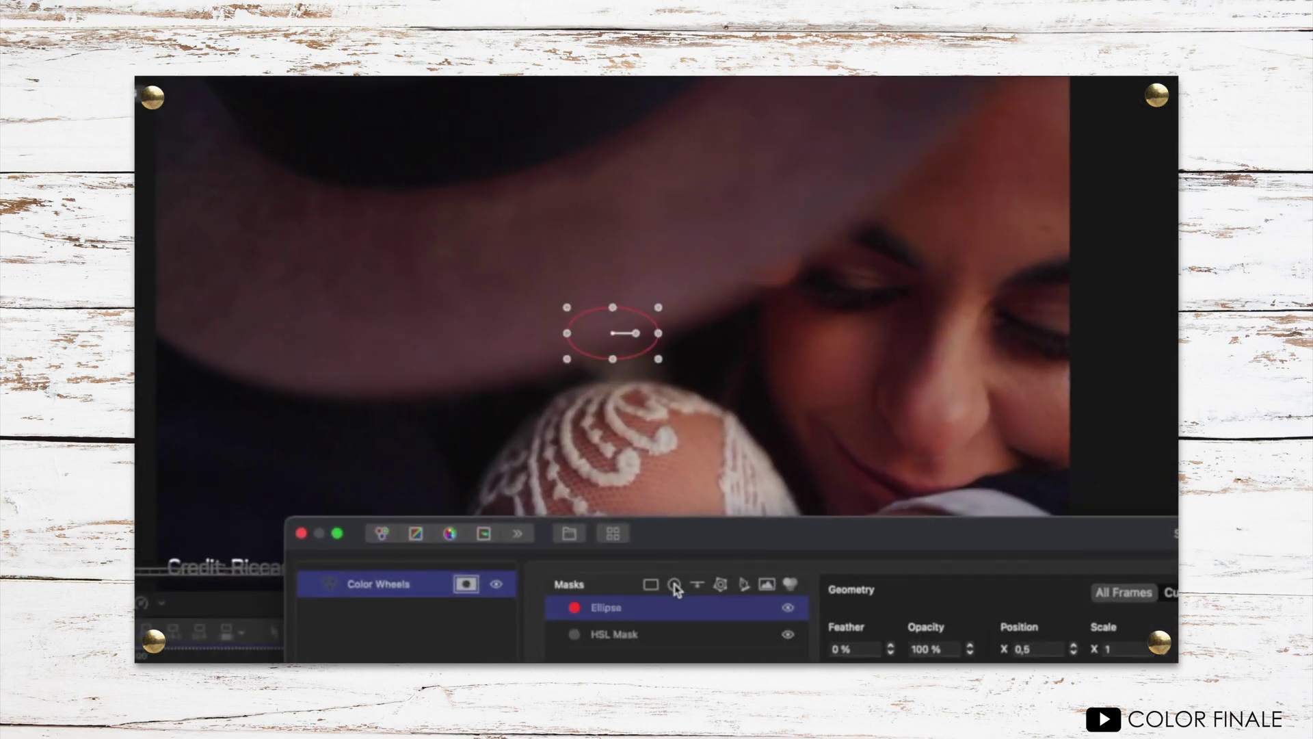
pyautogui.hotkey('shift', 'z')
pyautogui.moveTo(615, 338); pyautogui.dragTo(866, 139)
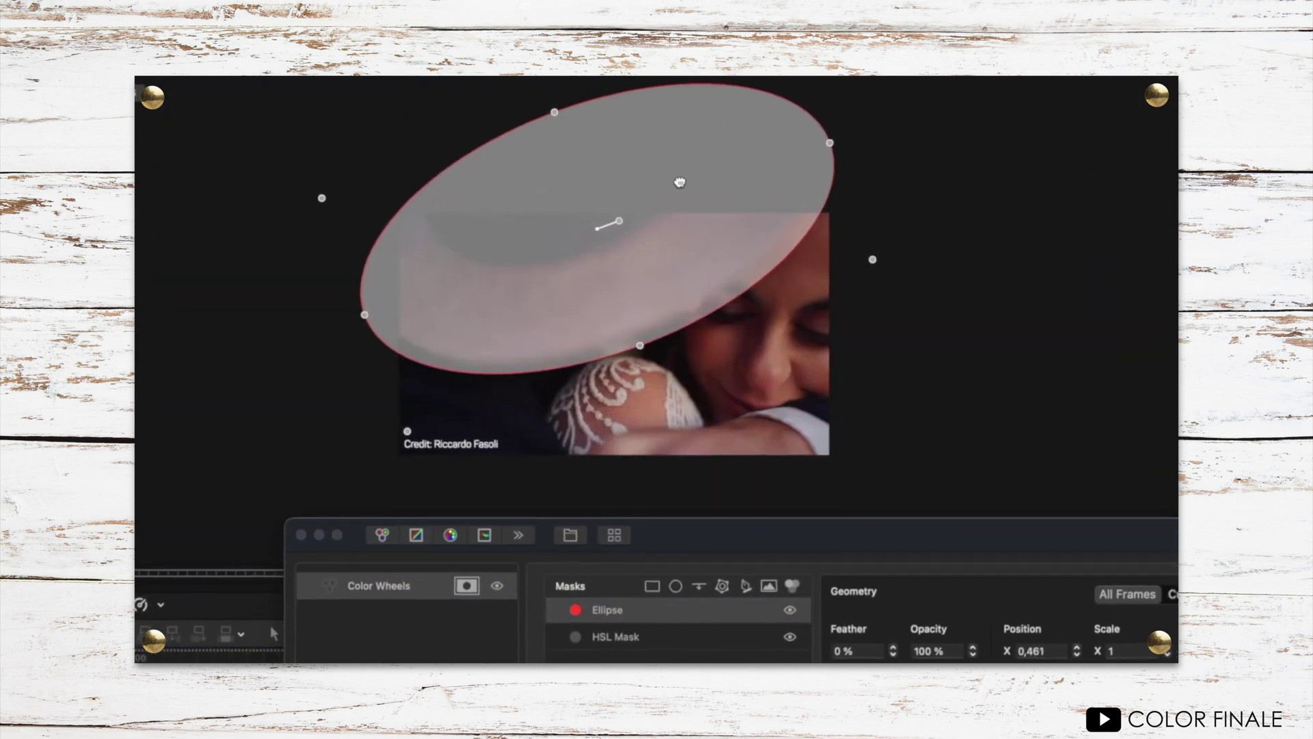
pyautogui.click(744, 575)
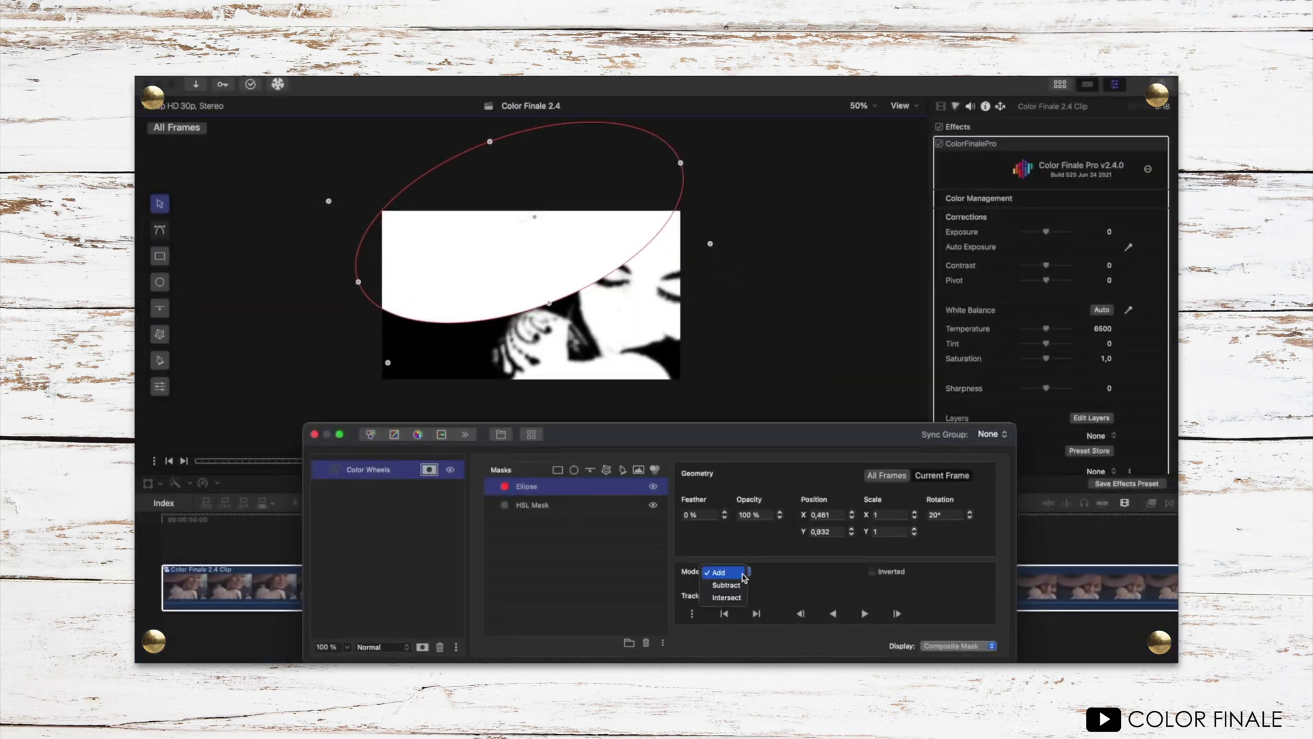
pyautogui.click(736, 585)
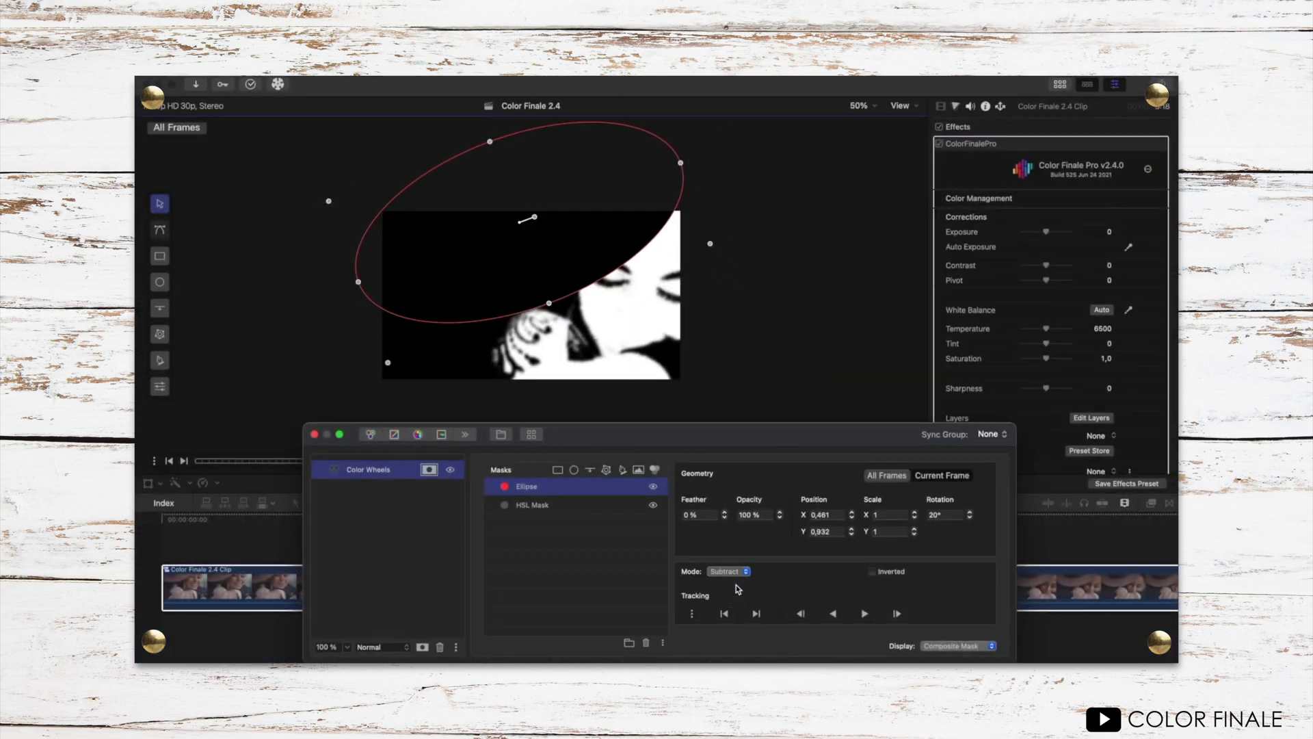
pyautogui.click(958, 645)
pyautogui.click(937, 610)
pyautogui.click(865, 614)
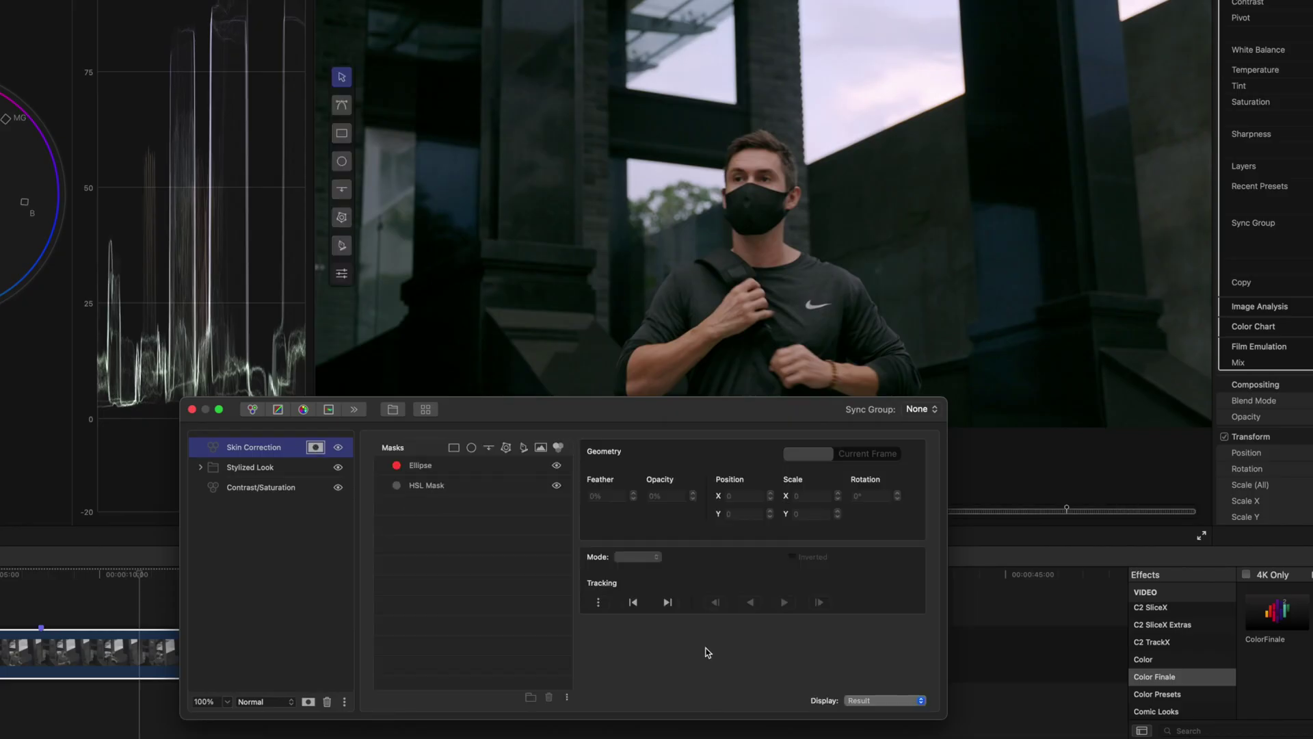
# Step: Add a Six Vectors layer, trial red hue and luminosity shifts, then reset them
pyautogui.click(304, 409)
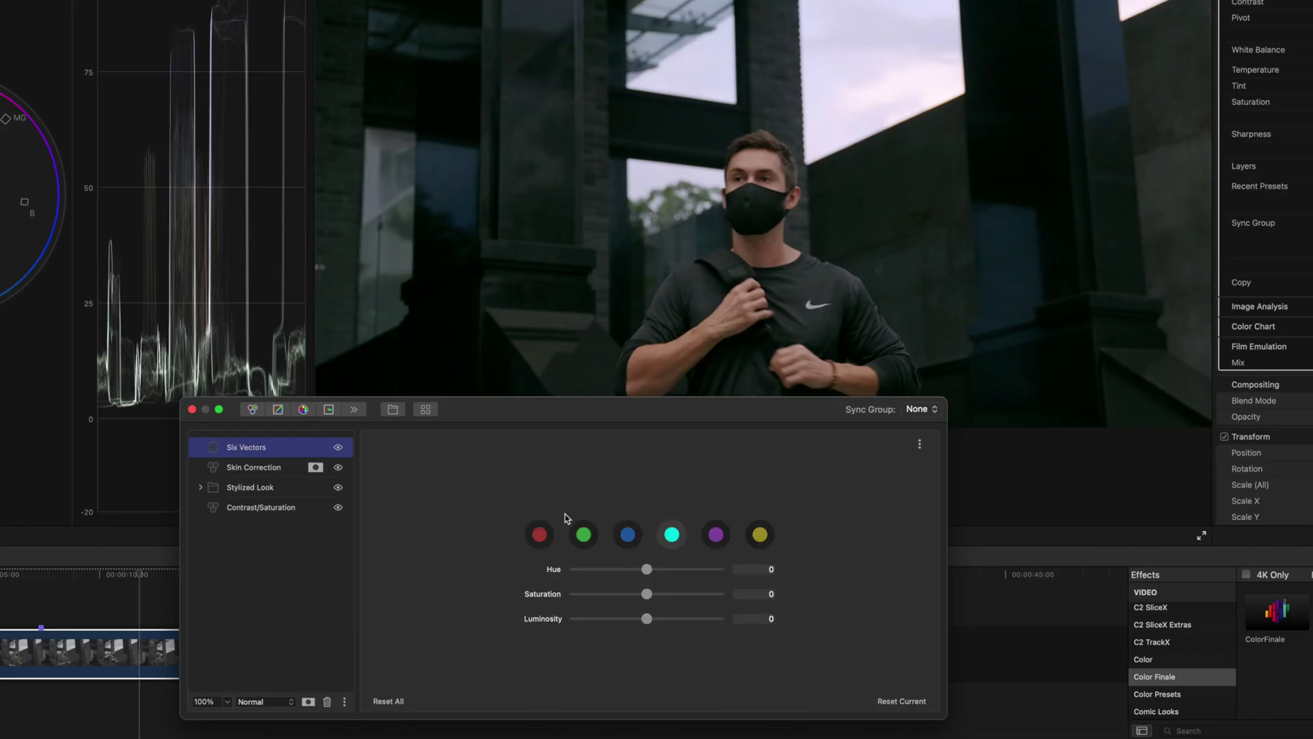
pyautogui.moveTo(637, 573); pyautogui.dragTo(621, 573)
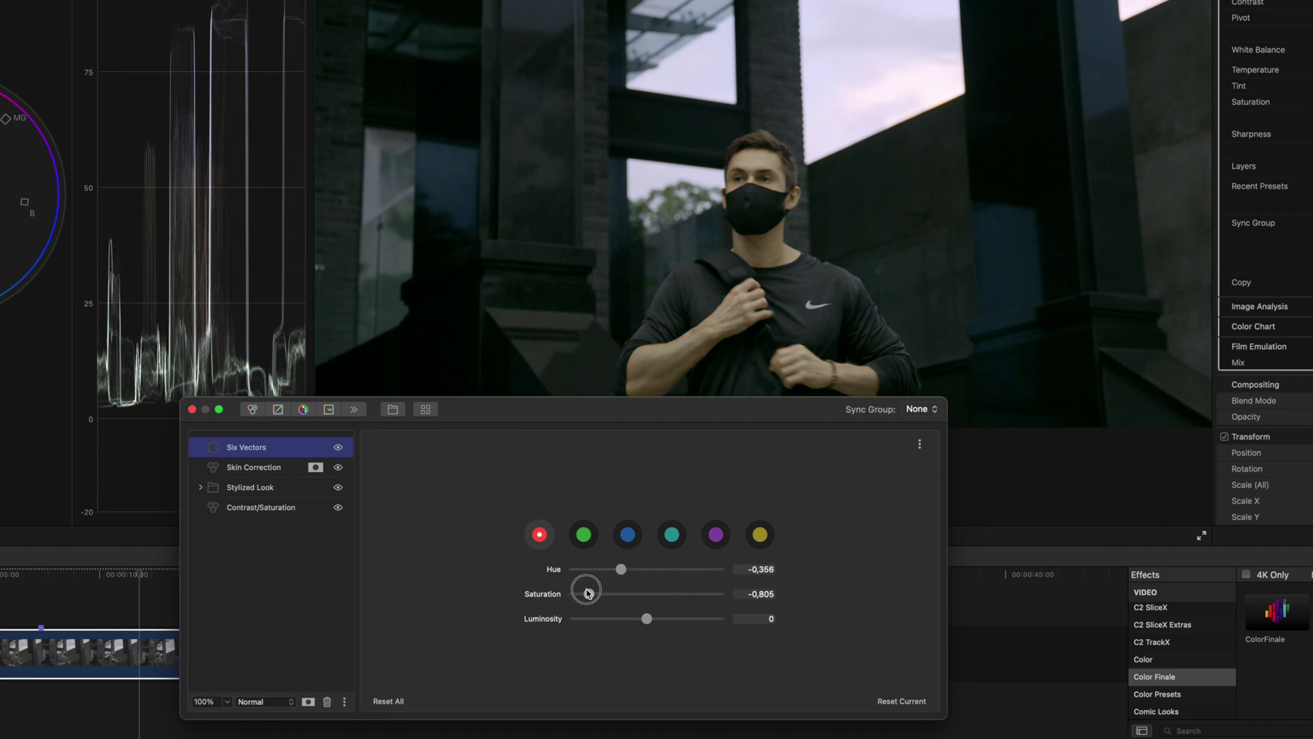
pyautogui.moveTo(706, 617); pyautogui.dragTo(673, 619)
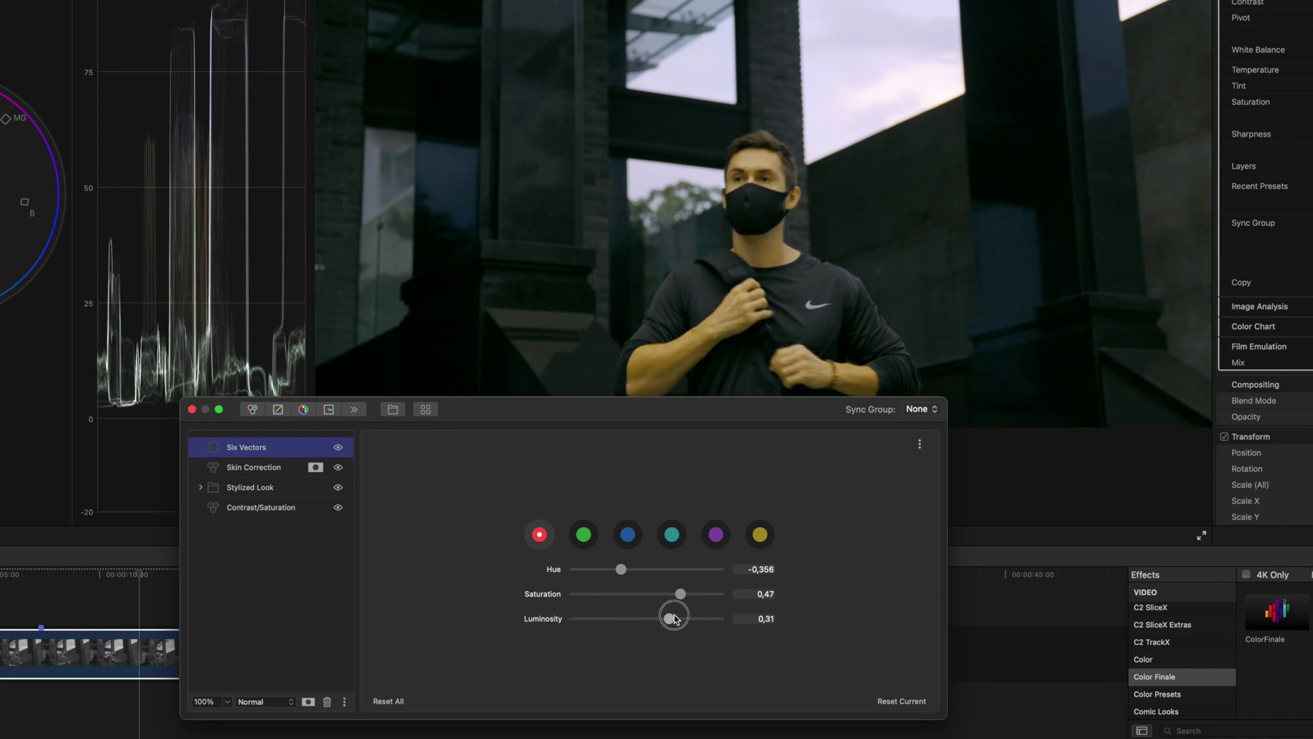
pyautogui.click(898, 702)
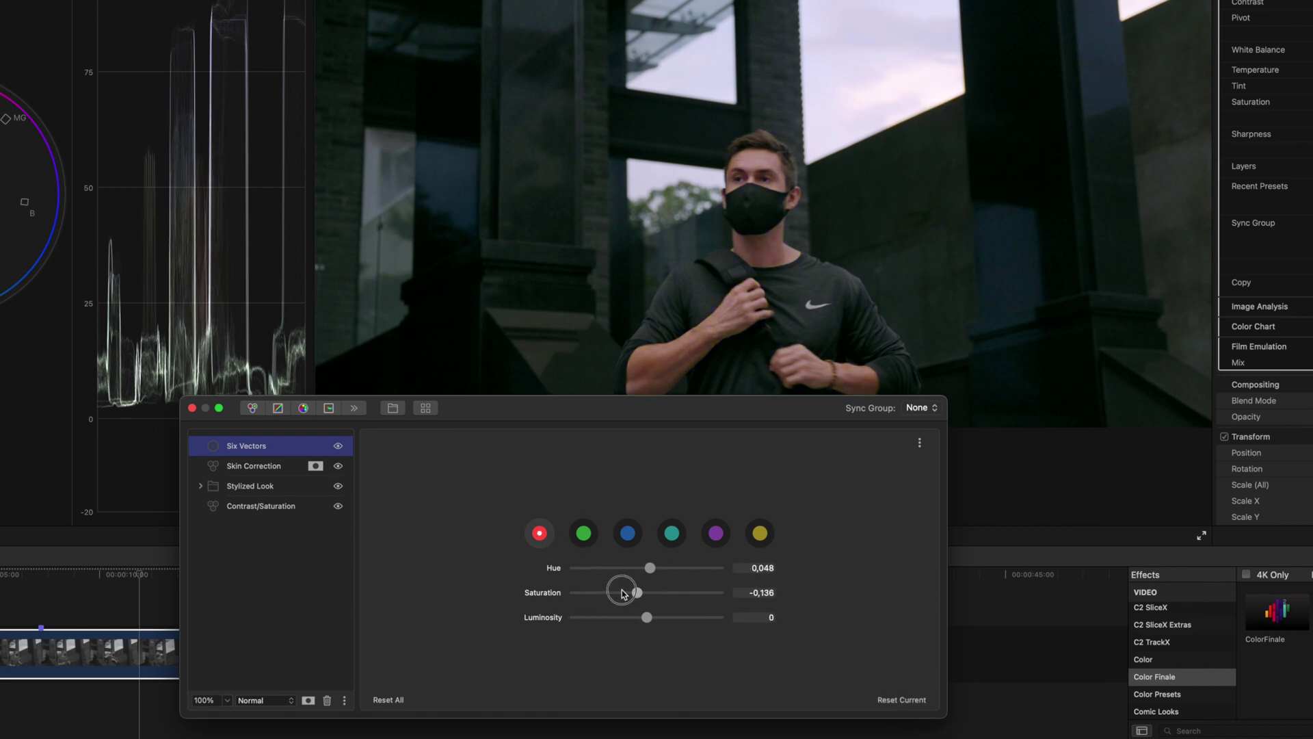
# Step: Lower the reds' saturation and select the cyan vector
pyautogui.moveTo(623, 593); pyautogui.dragTo(621, 592)
pyautogui.click(617, 619)
pyautogui.click(671, 533)
pyautogui.click(626, 567)
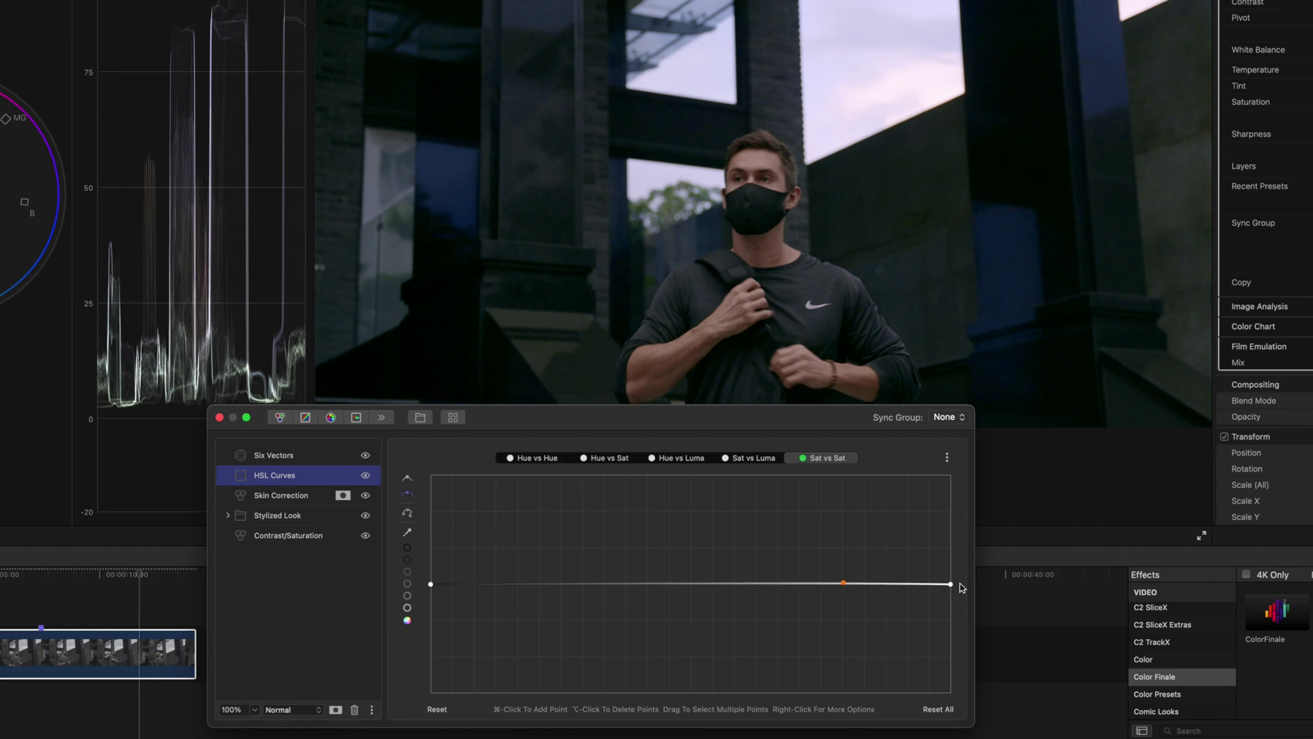
# Step: Bend the Sat vs Sat curve down for high saturations, then reset it to flat
pyautogui.moveTo(952, 586); pyautogui.dragTo(931, 667)
pyautogui.moveTo(852, 587); pyautogui.dragTo(831, 627)
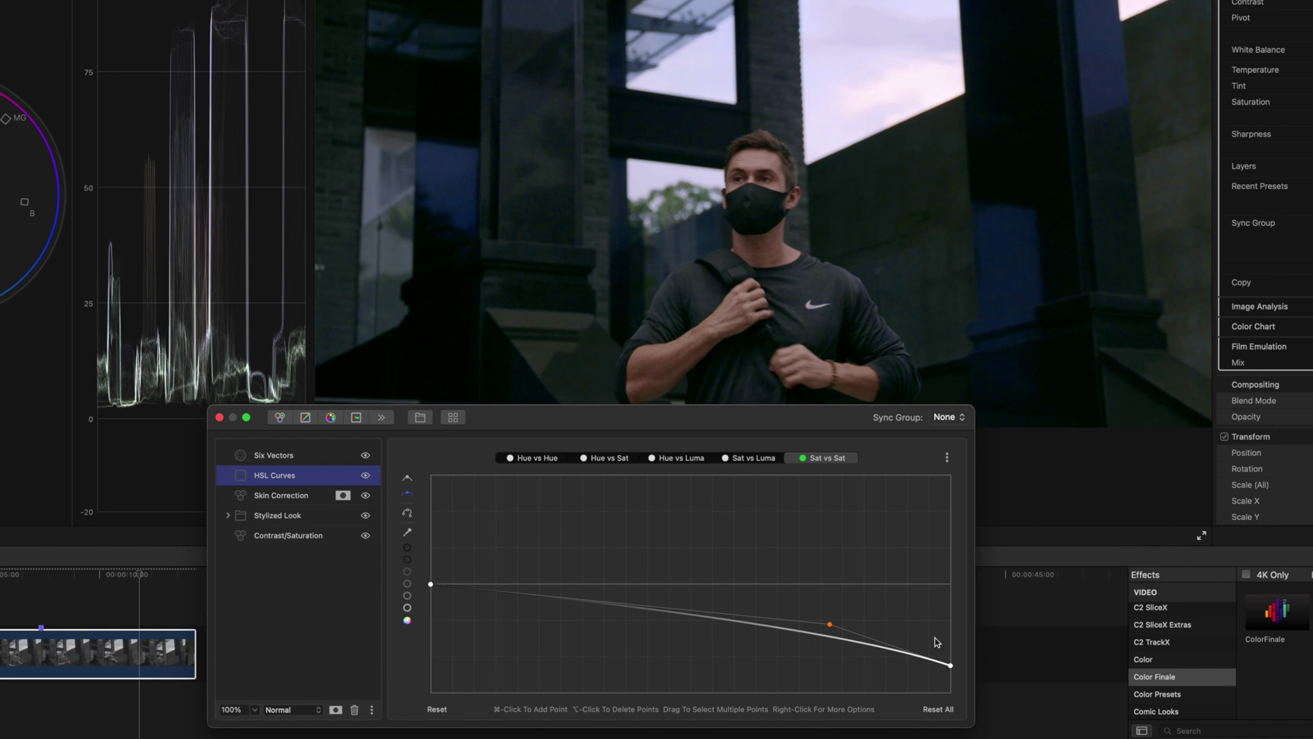
pyautogui.click(947, 709)
pyautogui.click(381, 417)
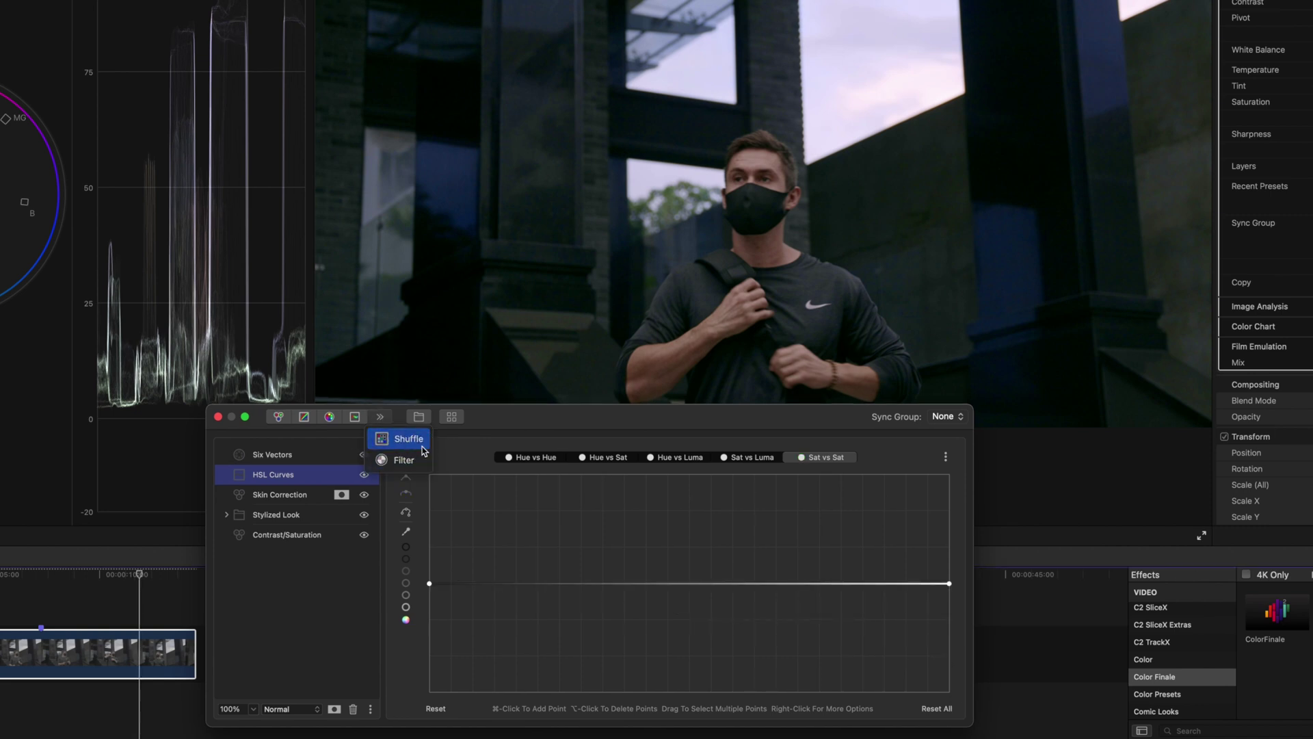
# Step: Add a Shuffle layer and try green and blue sources for the red output
pyautogui.click(422, 446)
pyautogui.click(434, 564)
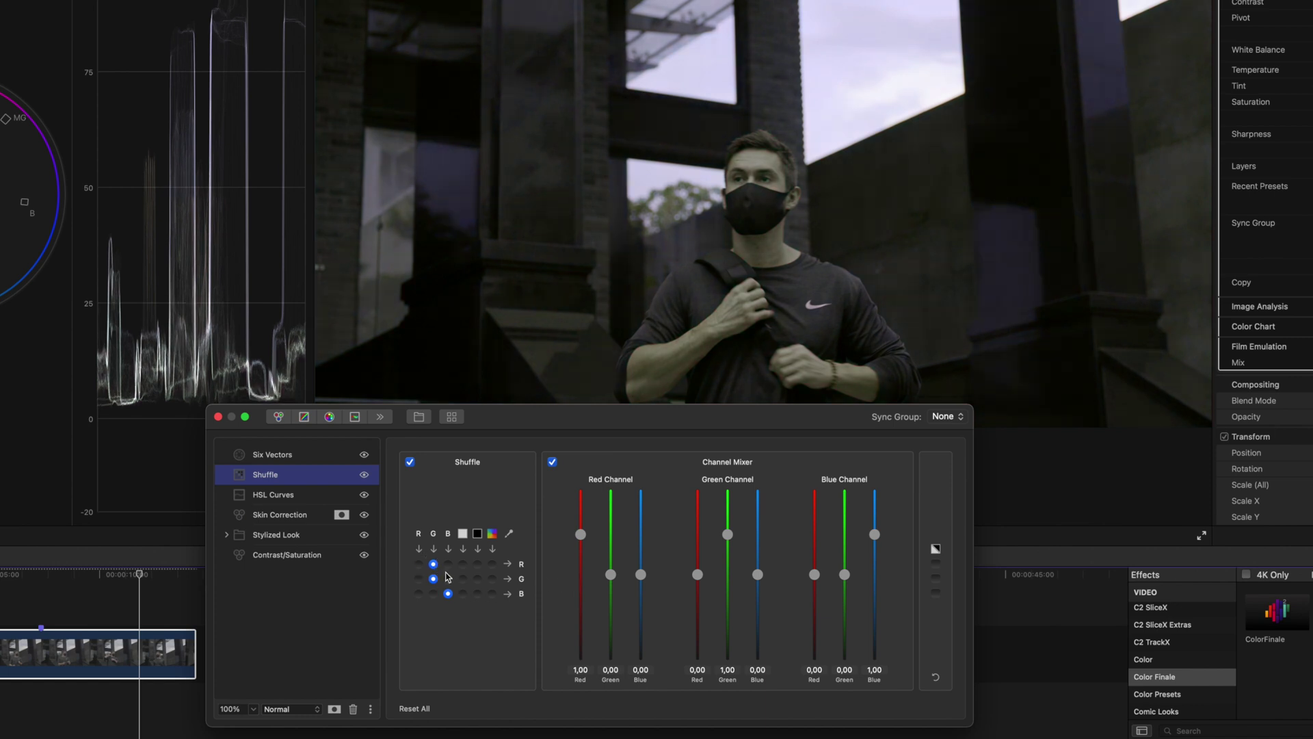
pyautogui.click(448, 563)
pyautogui.click(433, 564)
pyautogui.click(463, 563)
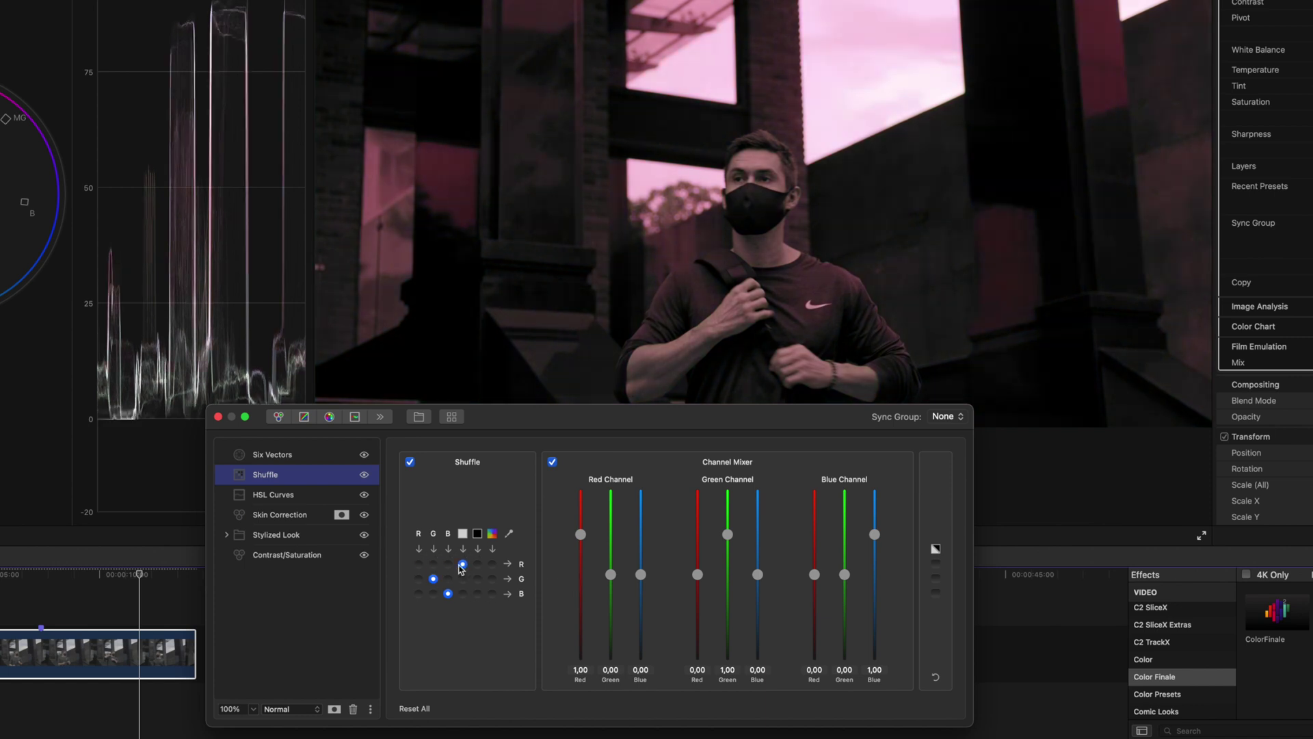
pyautogui.click(448, 563)
# Step: Test lowering red in the red channel mix, then add a Filter layer
pyautogui.moveTo(581, 533)
pyautogui.mouseDown()
pyautogui.moveTo(584, 595)
pyautogui.moveTo(583, 545)
pyautogui.mouseUp()
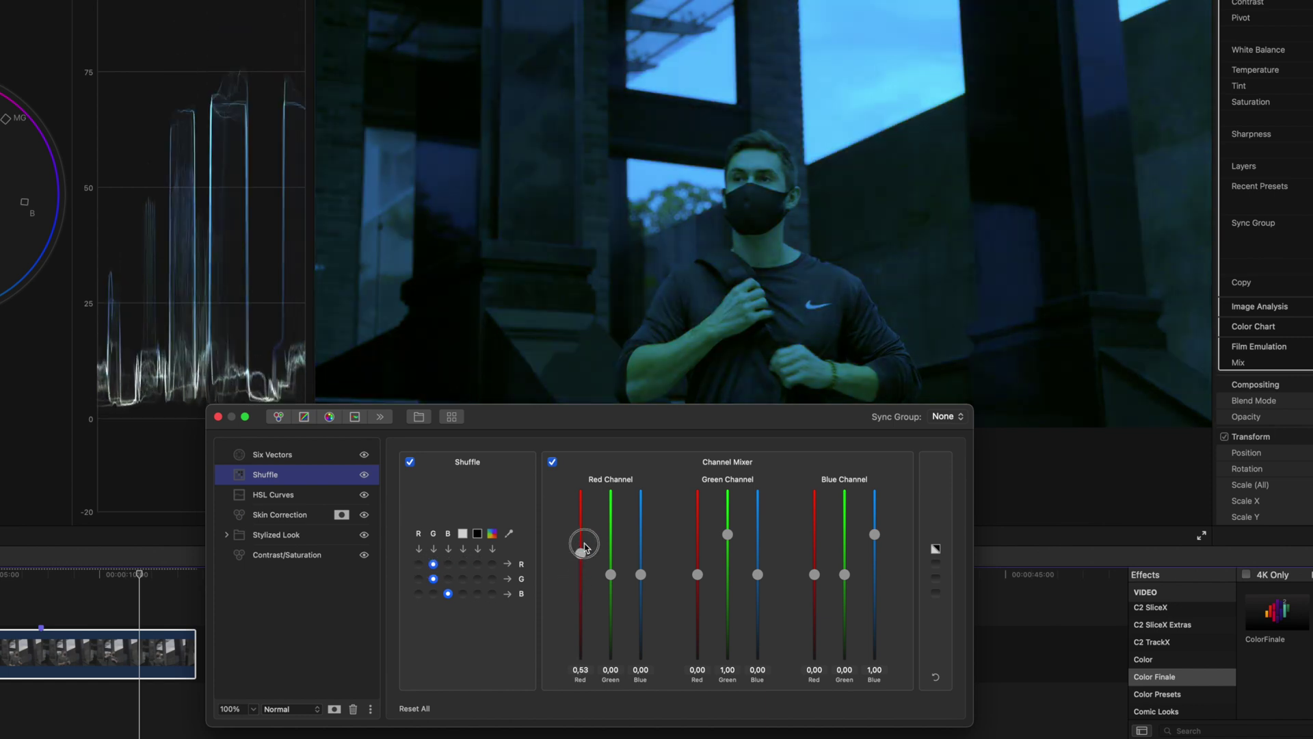
pyautogui.click(381, 437)
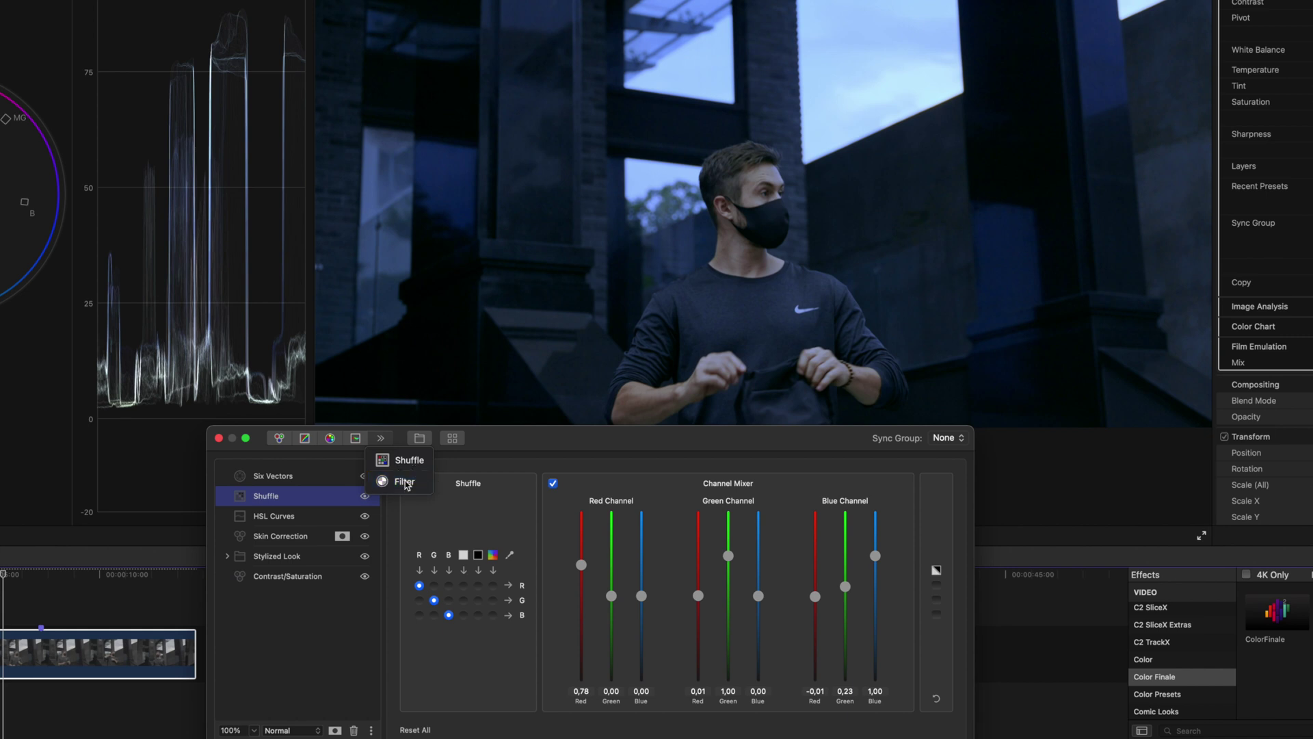
pyautogui.click(405, 482)
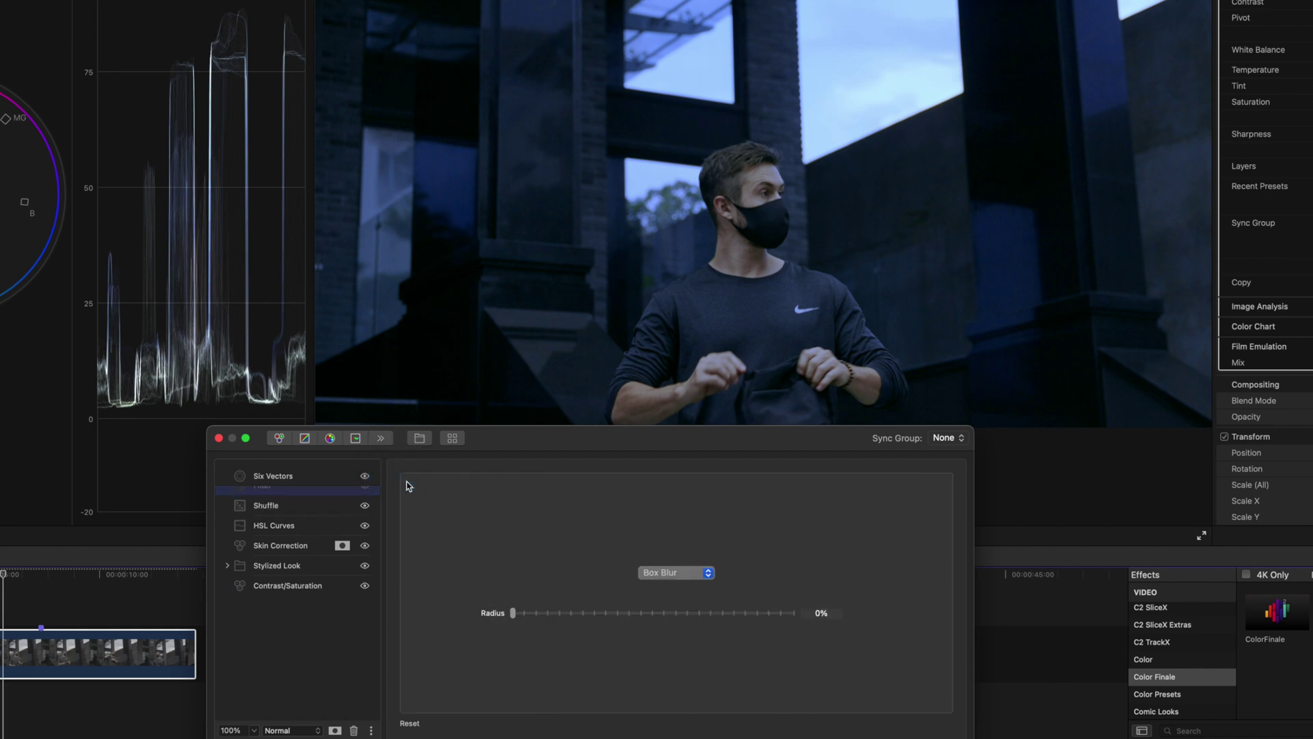
# Step: Keep Box Blur and draw a B-Spline mask outlining the man
pyautogui.click(709, 577)
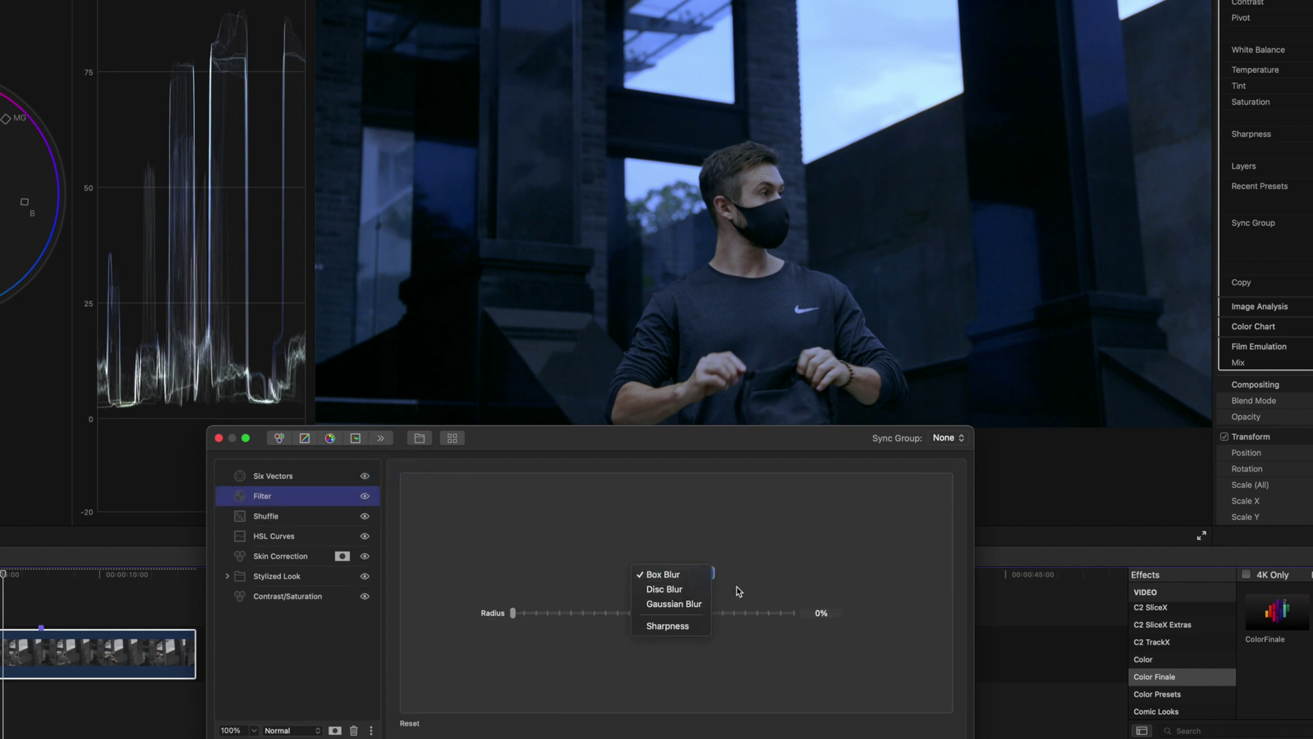
pyautogui.click(739, 590)
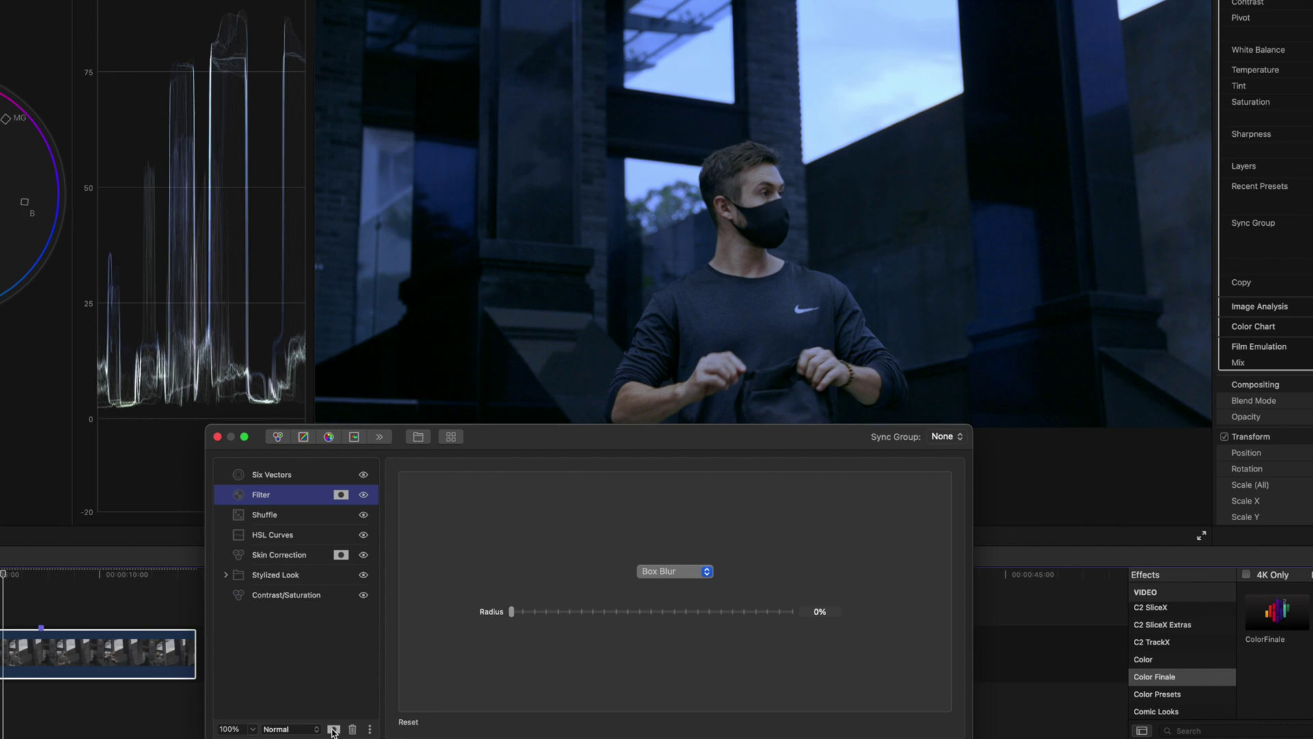
pyautogui.click(340, 494)
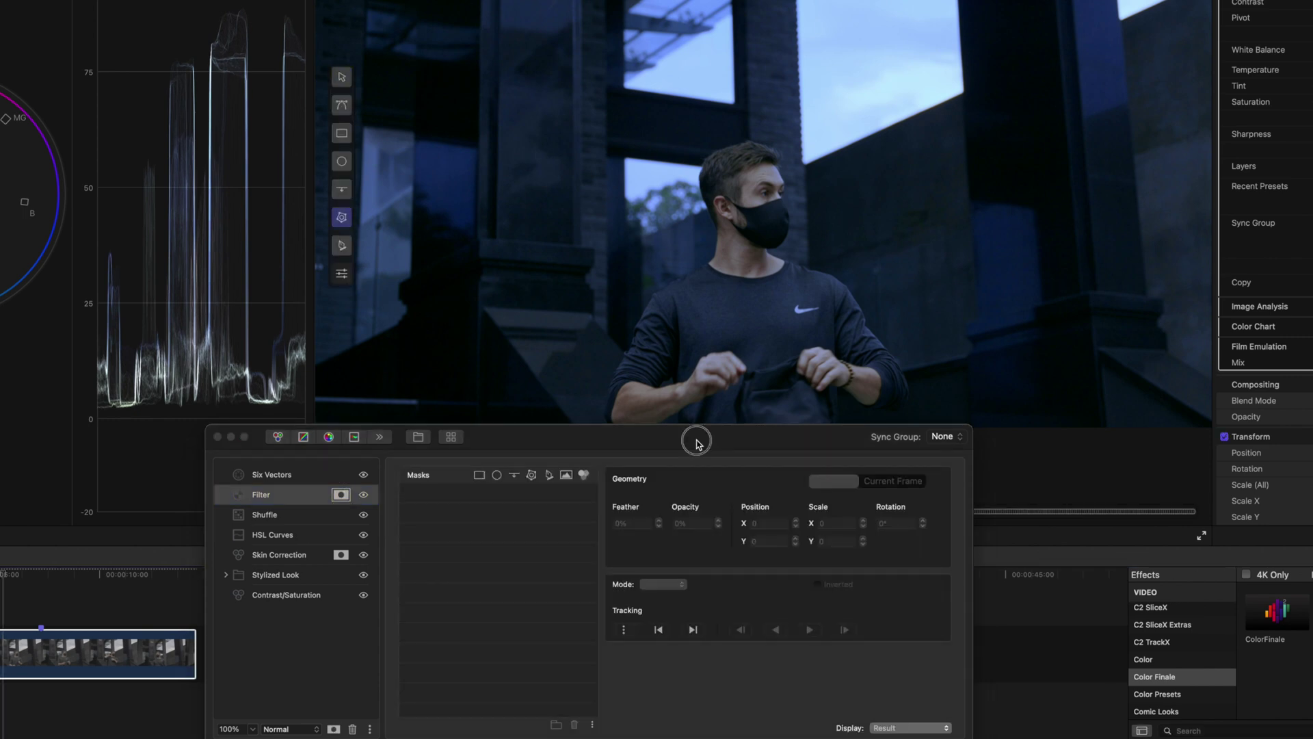
pyautogui.moveTo(696, 439)
pyautogui.mouseDown()
pyautogui.moveTo(385, 374)
pyautogui.moveTo(726, 472)
pyautogui.moveTo(733, 457)
pyautogui.moveTo(676, 379)
pyautogui.moveTo(726, 157)
pyautogui.mouseUp()
pyautogui.click(830, 425)
pyautogui.click(681, 424)
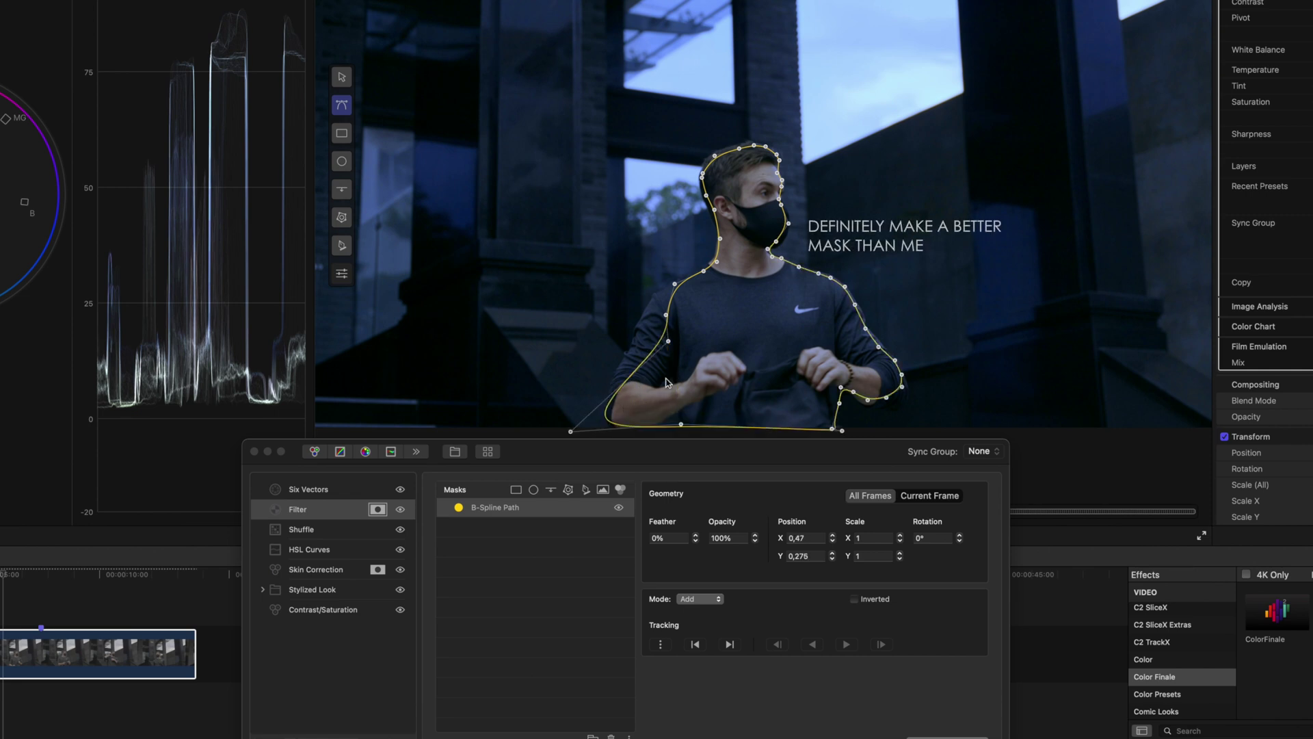
# Step: Track the mask forward and switch the filter to Disc Blur at 7% radius
pyautogui.click(846, 644)
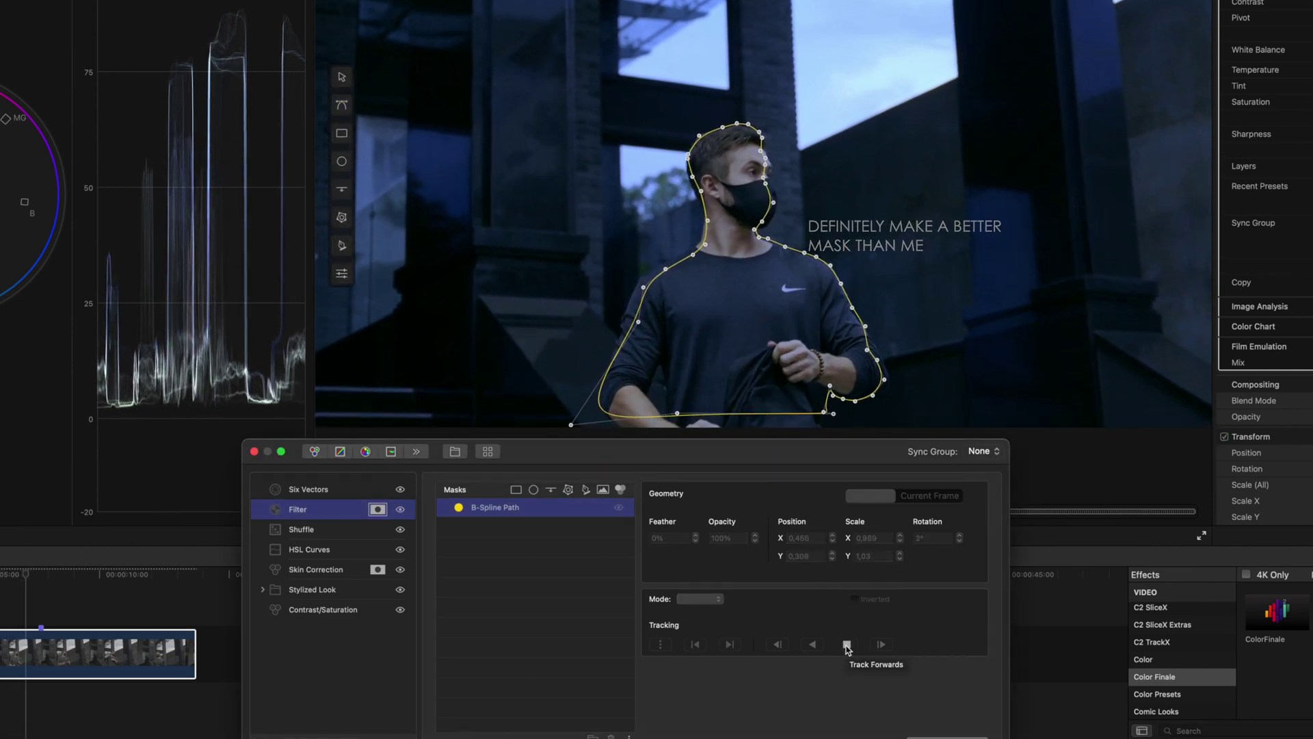
pyautogui.click(846, 644)
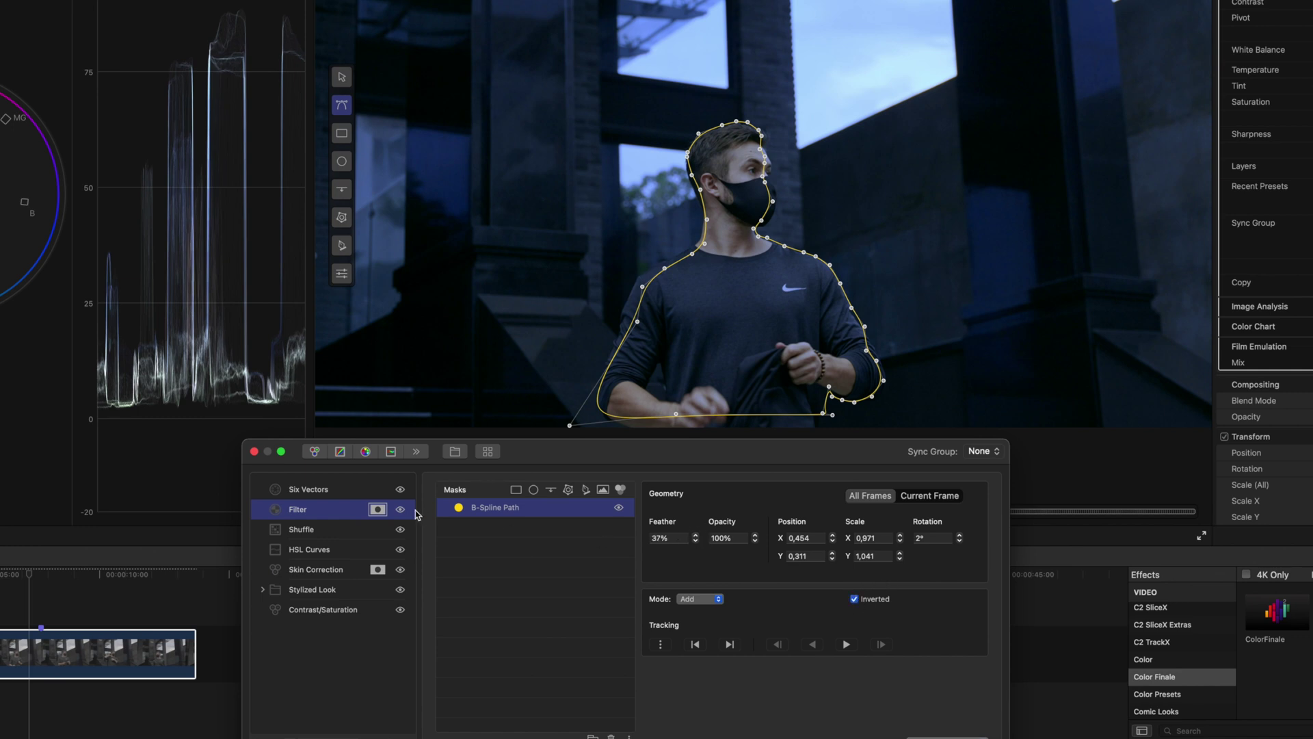
pyautogui.click(375, 512)
pyautogui.click(736, 589)
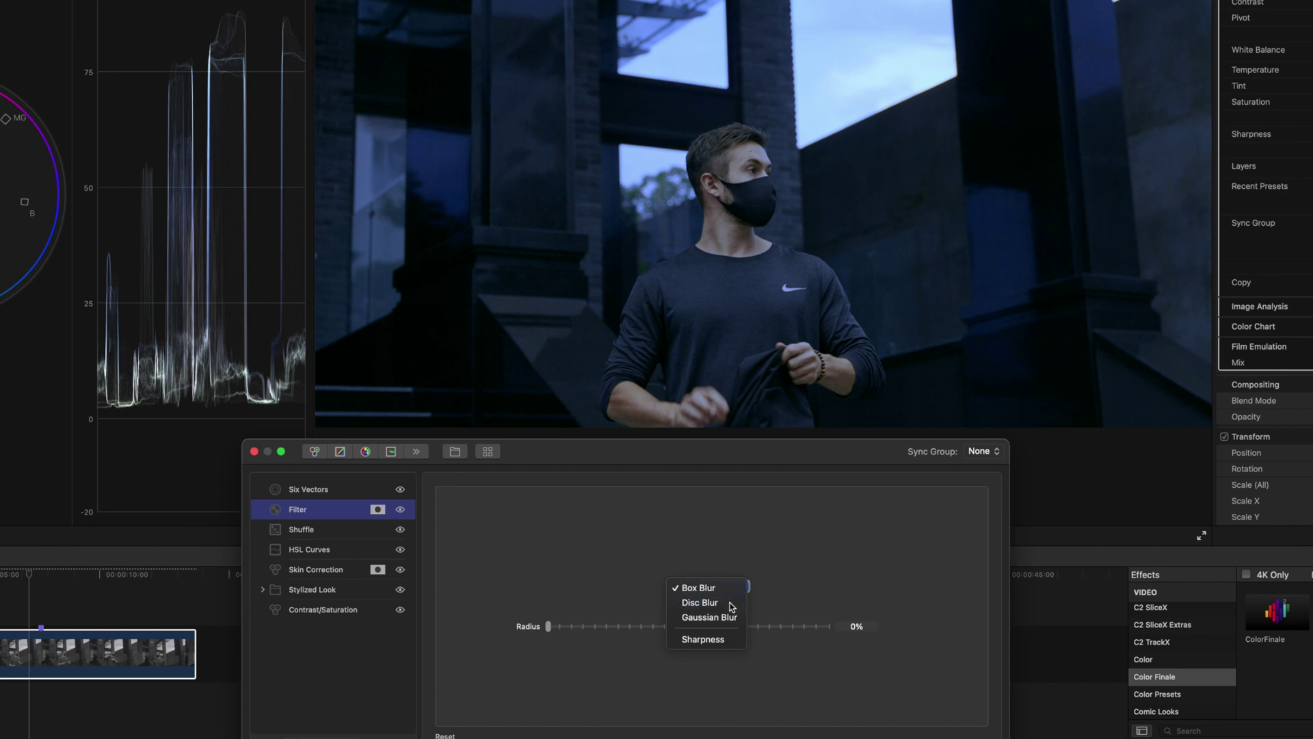
pyautogui.click(732, 603)
pyautogui.moveTo(550, 626)
pyautogui.mouseDown()
pyautogui.moveTo(782, 625)
pyautogui.moveTo(569, 627)
pyautogui.mouseUp()
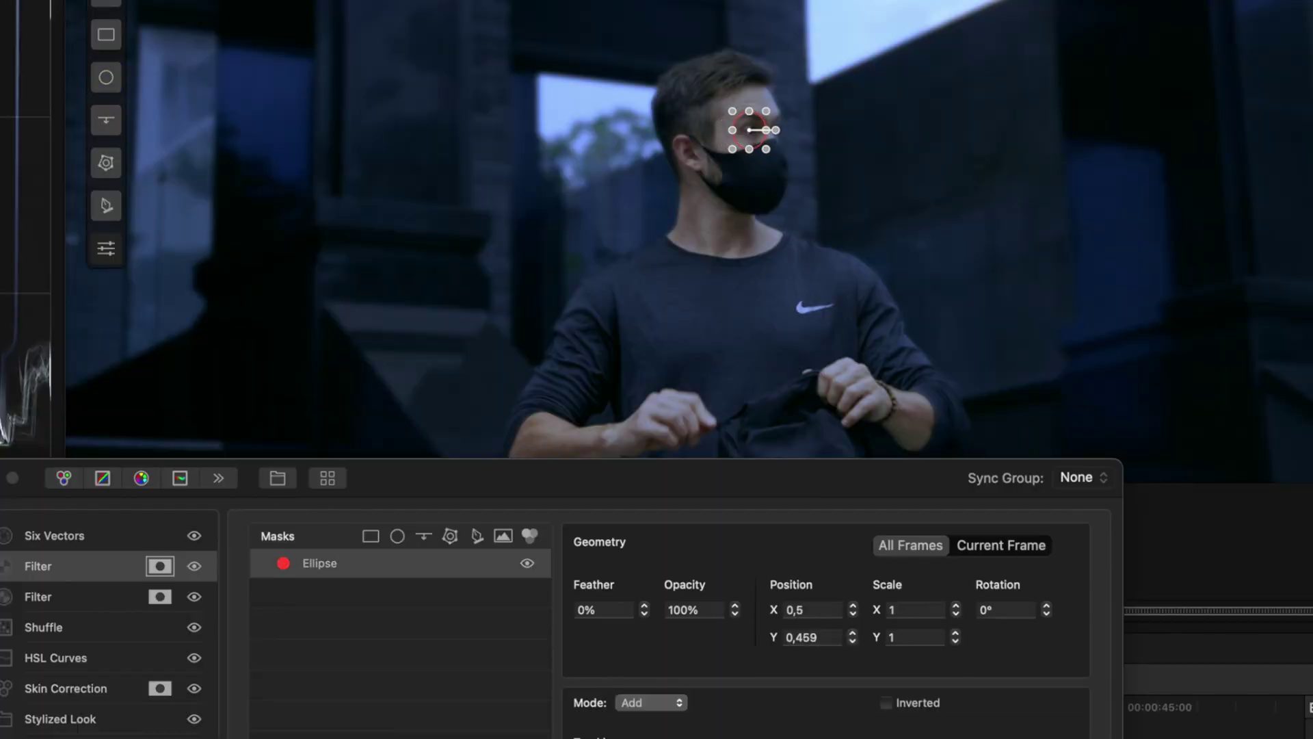
pyautogui.press('space')
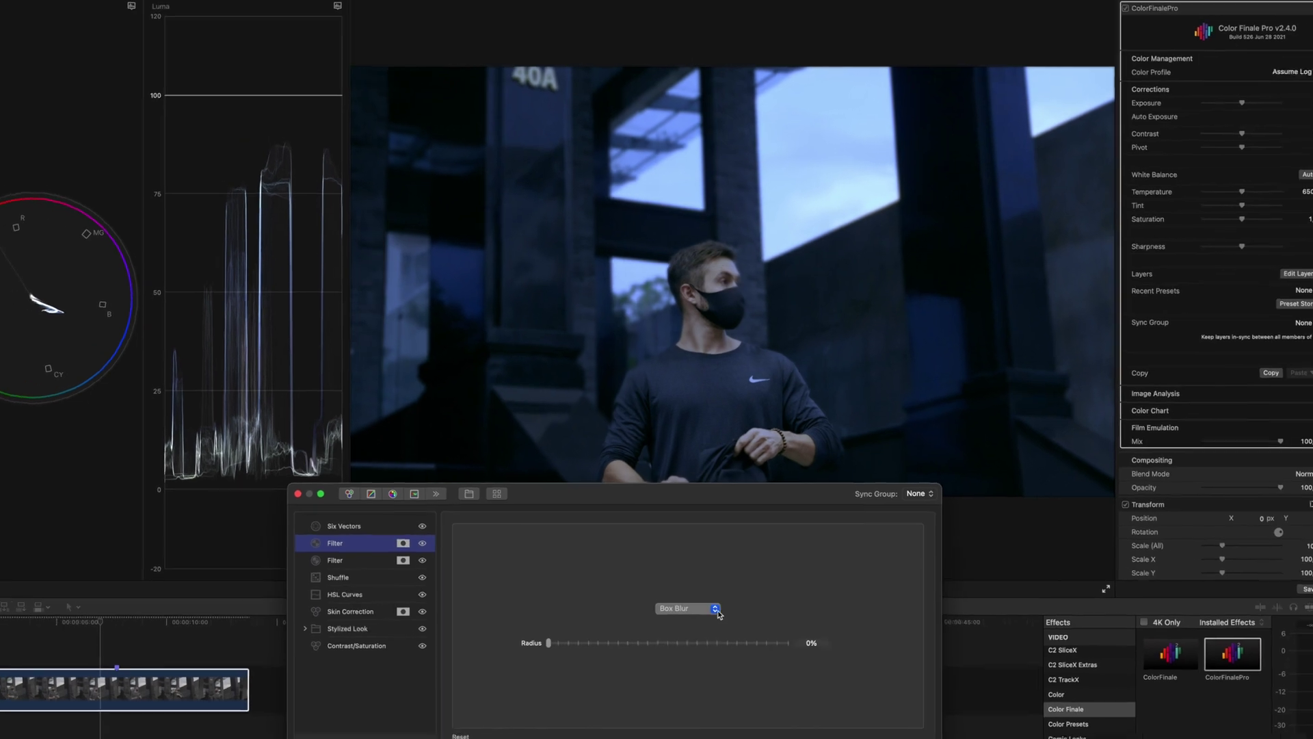
# Step: Set the eye Filter layer to Sharpness 57% and raise Sharpen Amount to 100
pyautogui.click(686, 599)
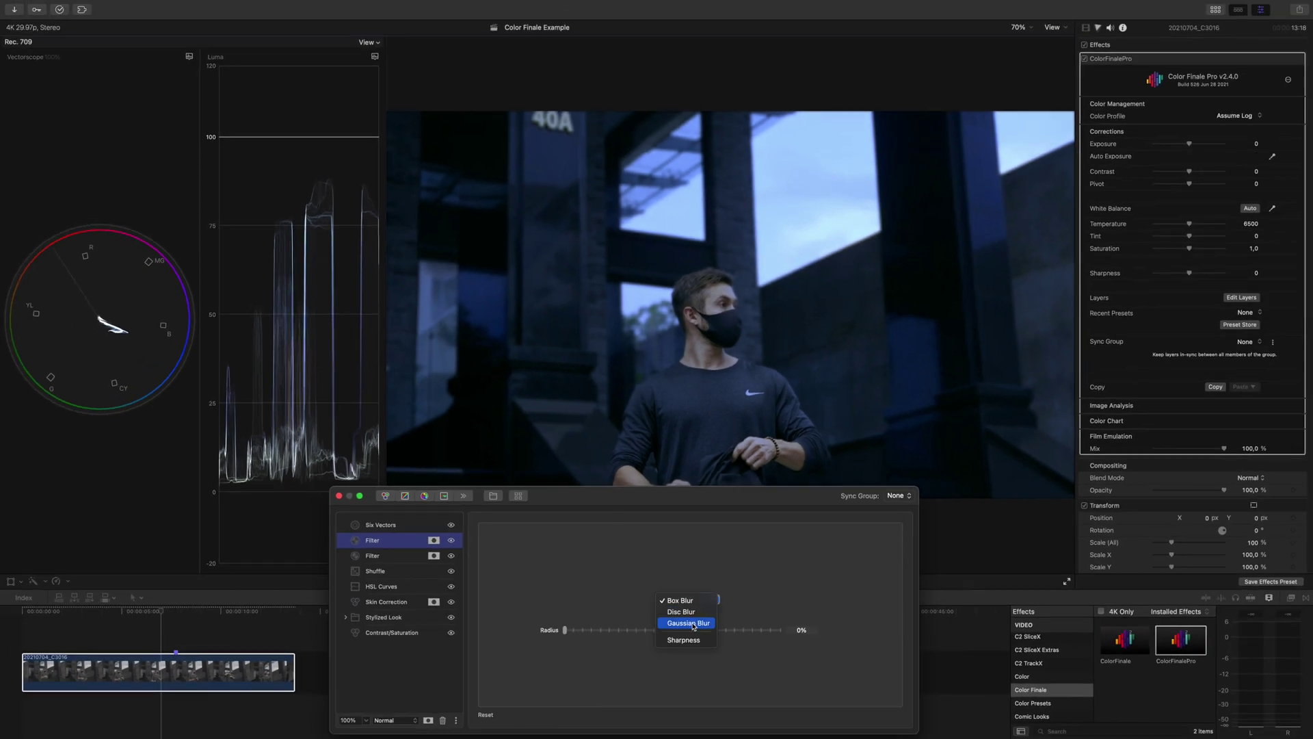
pyautogui.click(683, 640)
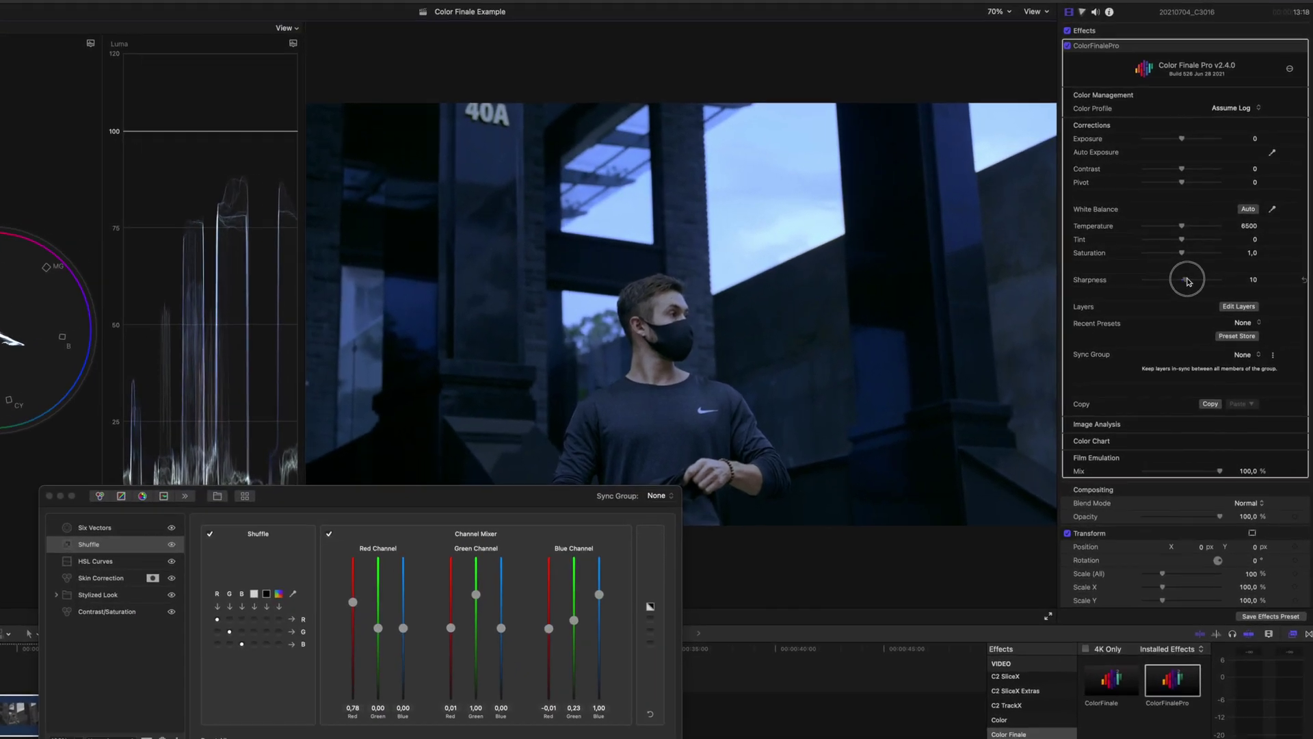
pyautogui.moveTo(1189, 273); pyautogui.dragTo(1215, 276)
pyautogui.moveTo(1174, 330)
pyautogui.mouseDown()
pyautogui.moveTo(1117, 328)
pyautogui.moveTo(1164, 334)
pyautogui.mouseUp()
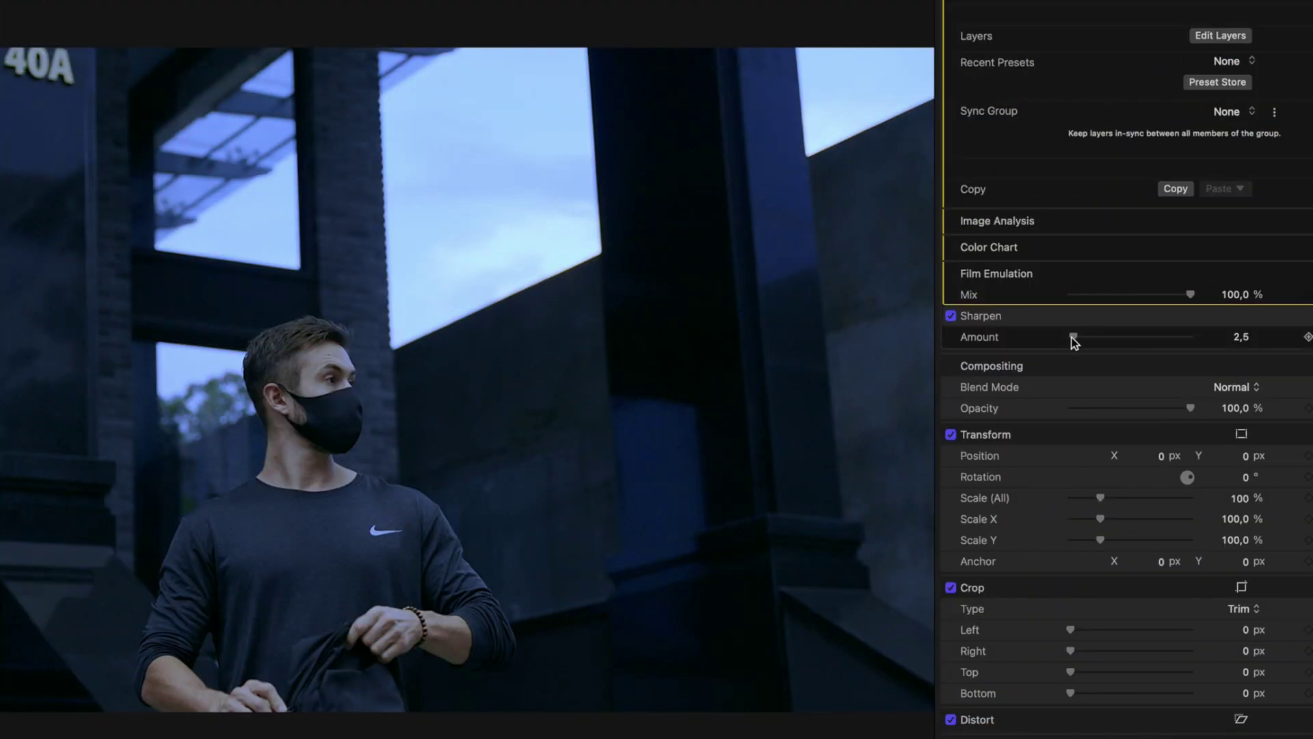
pyautogui.moveTo(1075, 342); pyautogui.dragTo(1196, 344)
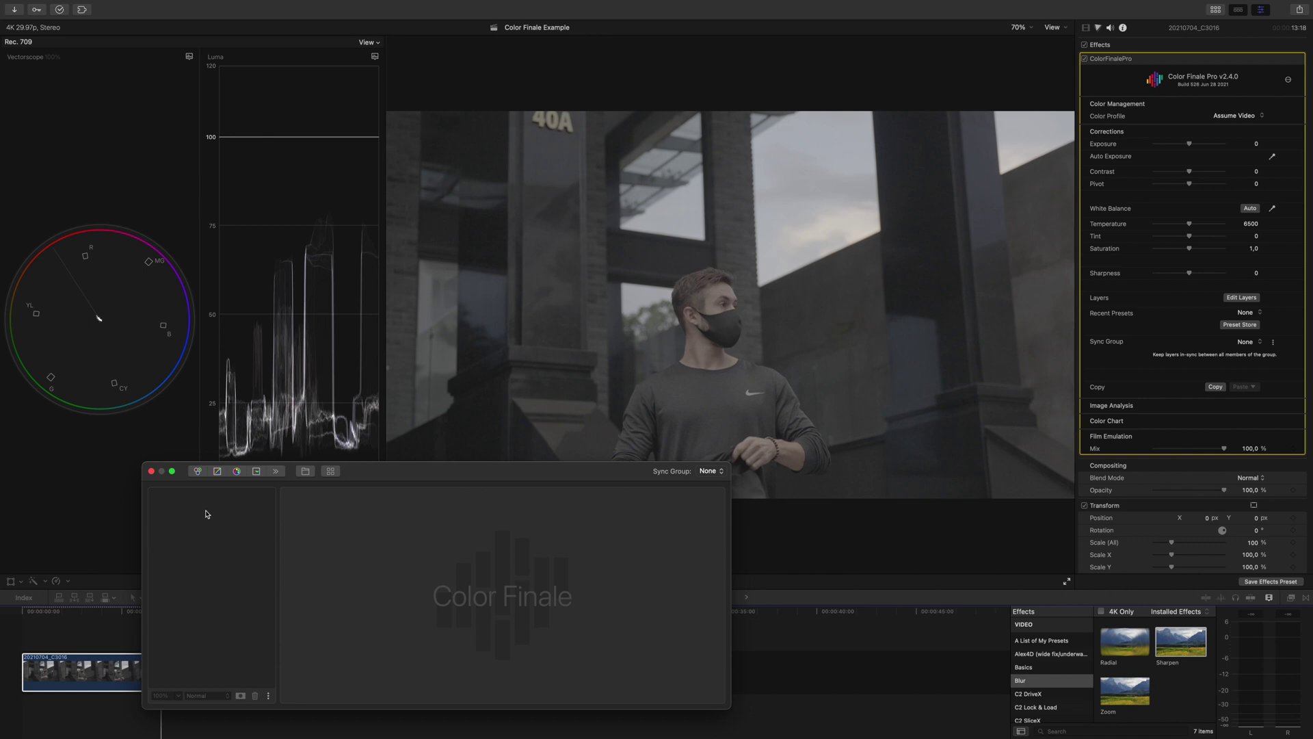
# Step: Insert the Phntm_VisionTeal_A7s3_G2 LUT from the Recent LUTs as a new layer
pyautogui.click(330, 471)
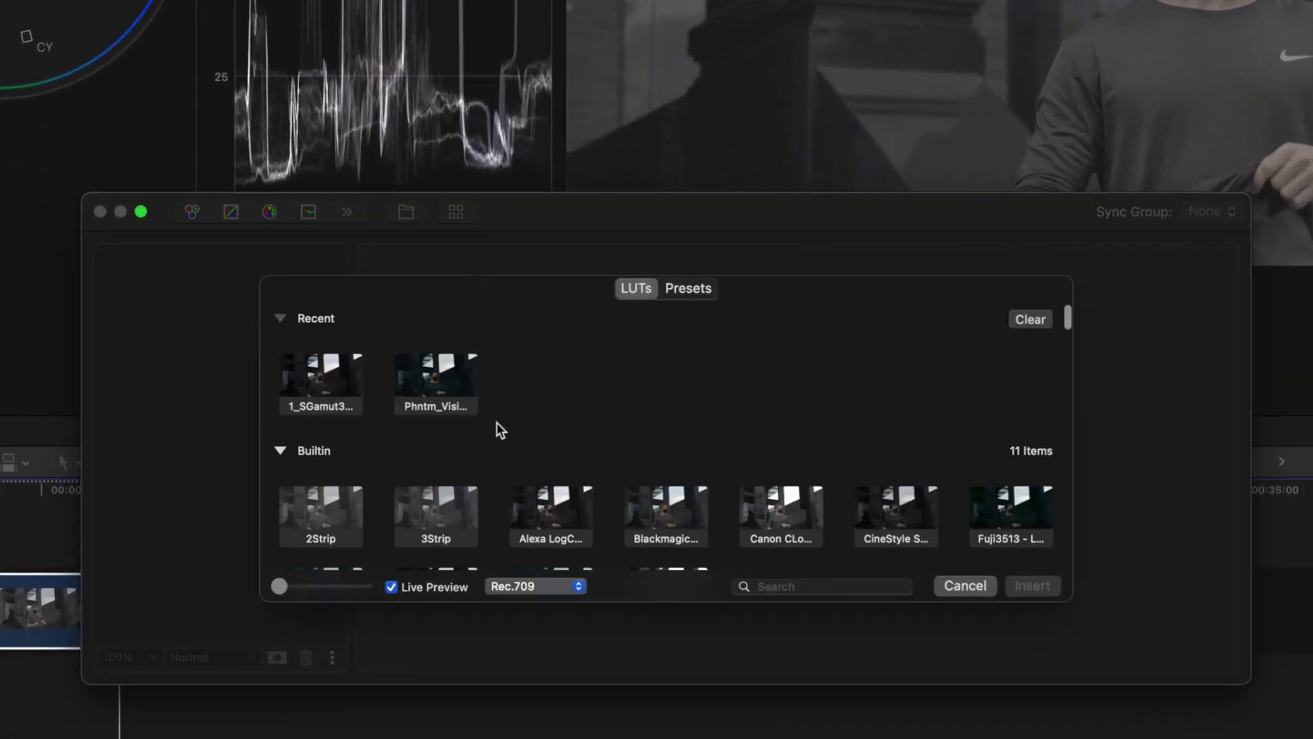
pyautogui.scroll(-15, 497, 421)
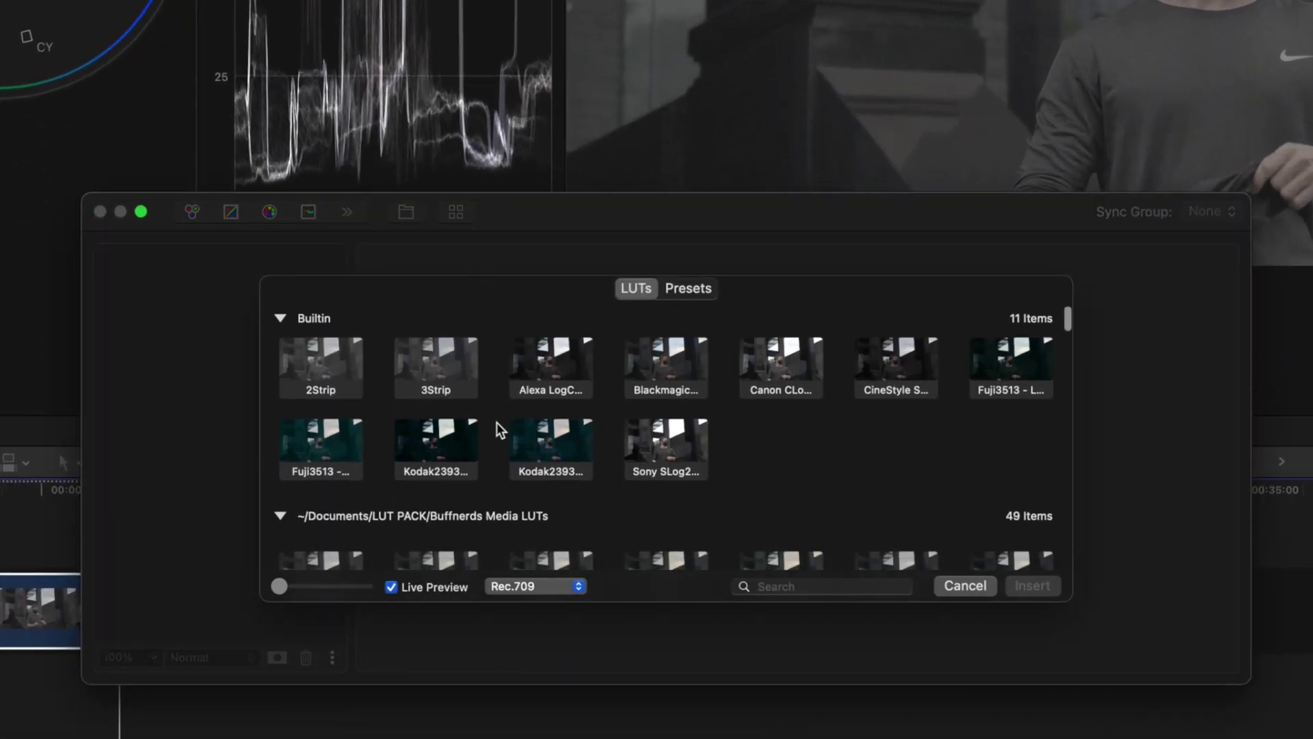
pyautogui.scroll(-5, 496, 422)
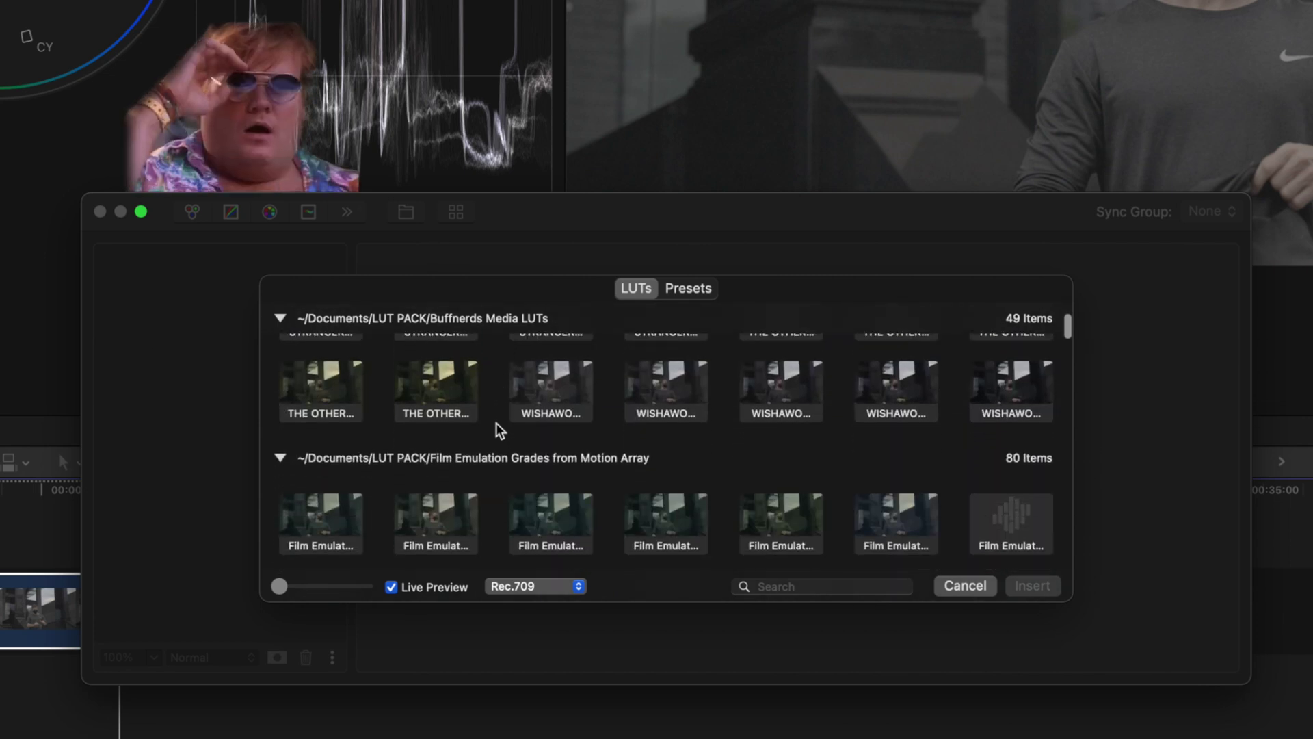
pyautogui.scroll(8, 470, 412)
pyautogui.scroll(-10, 411, 404)
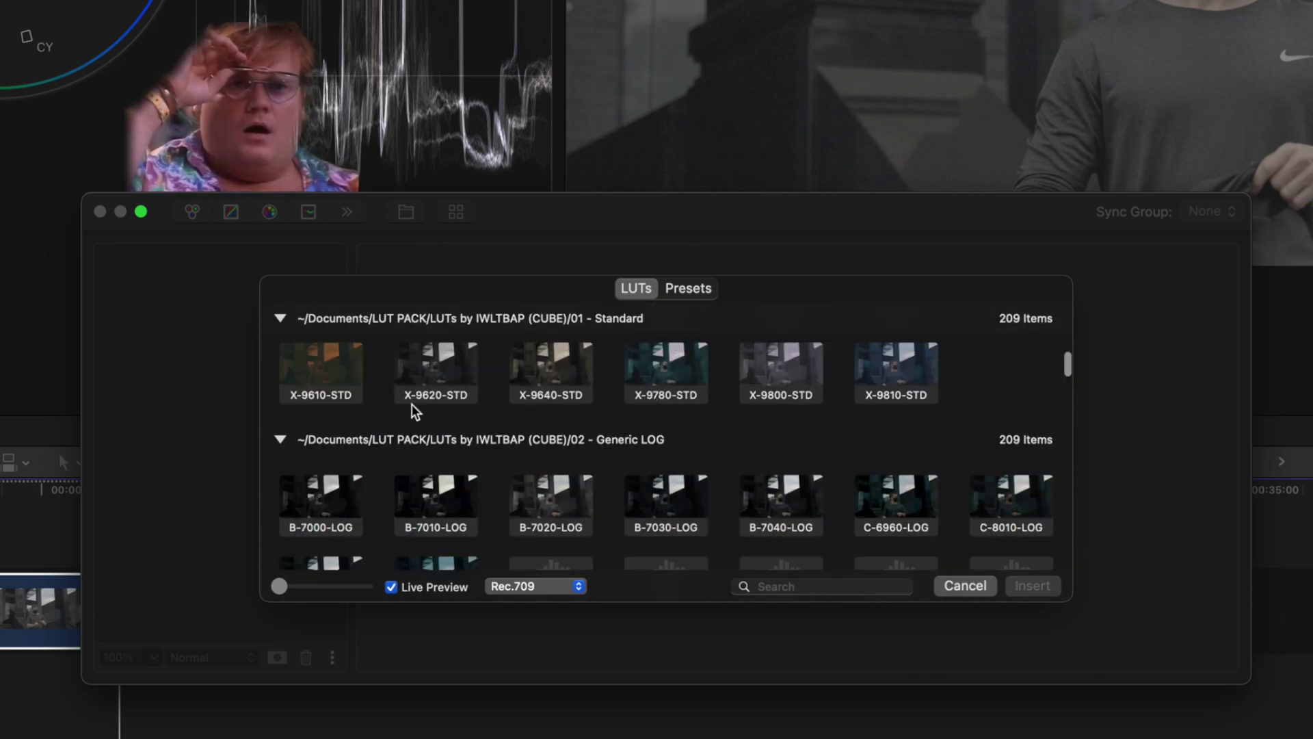
pyautogui.scroll(20, 413, 409)
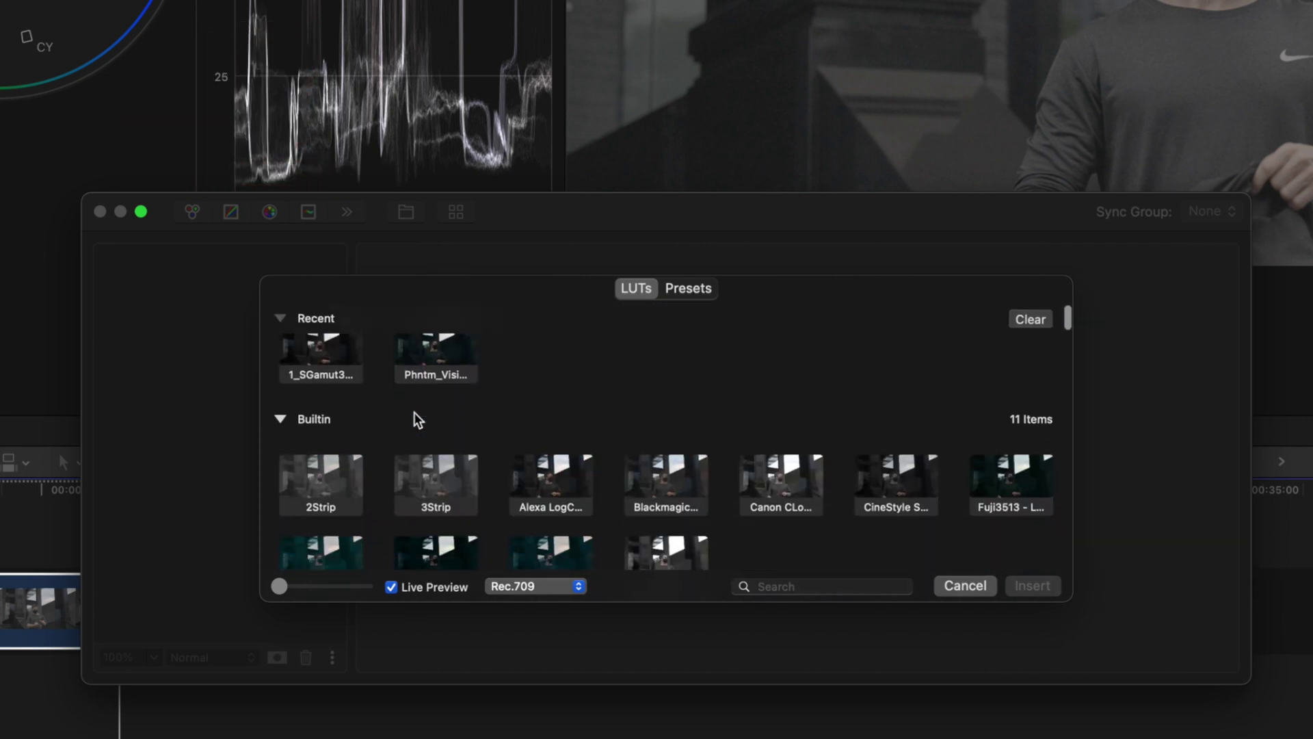
pyautogui.click(440, 380)
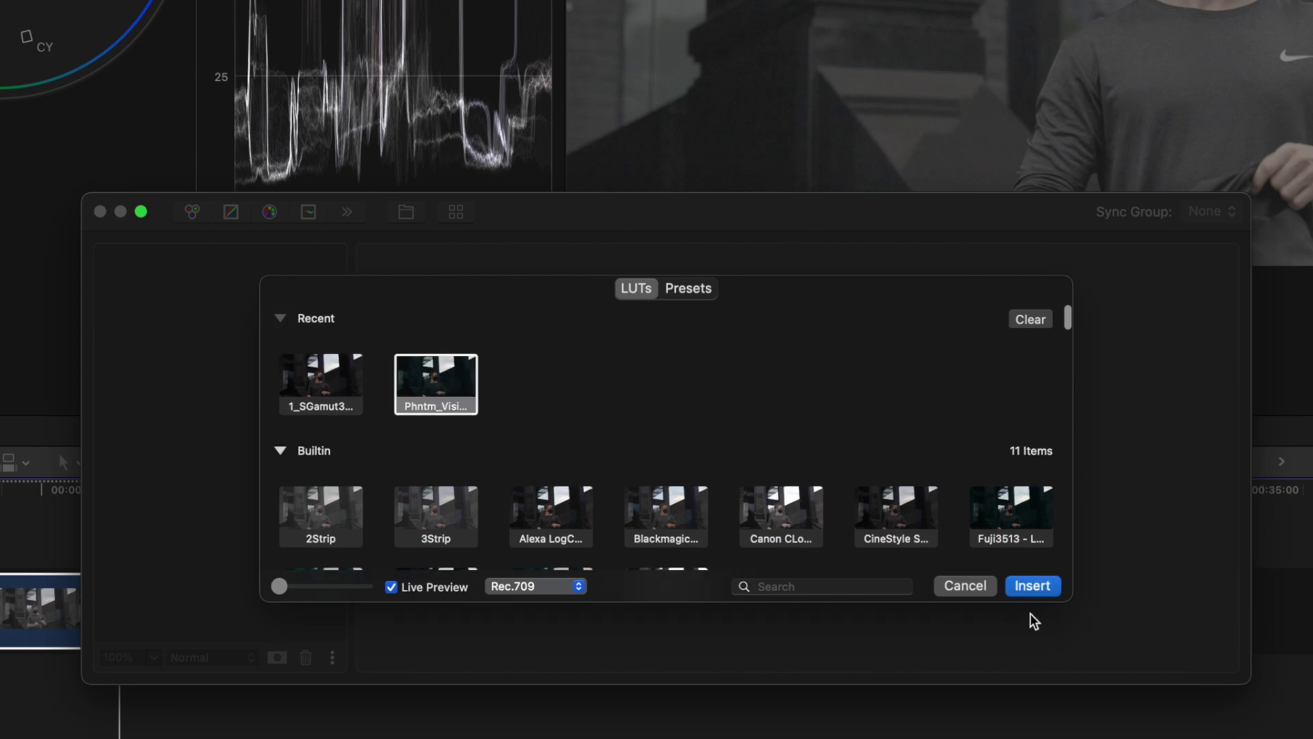
pyautogui.click(1032, 589)
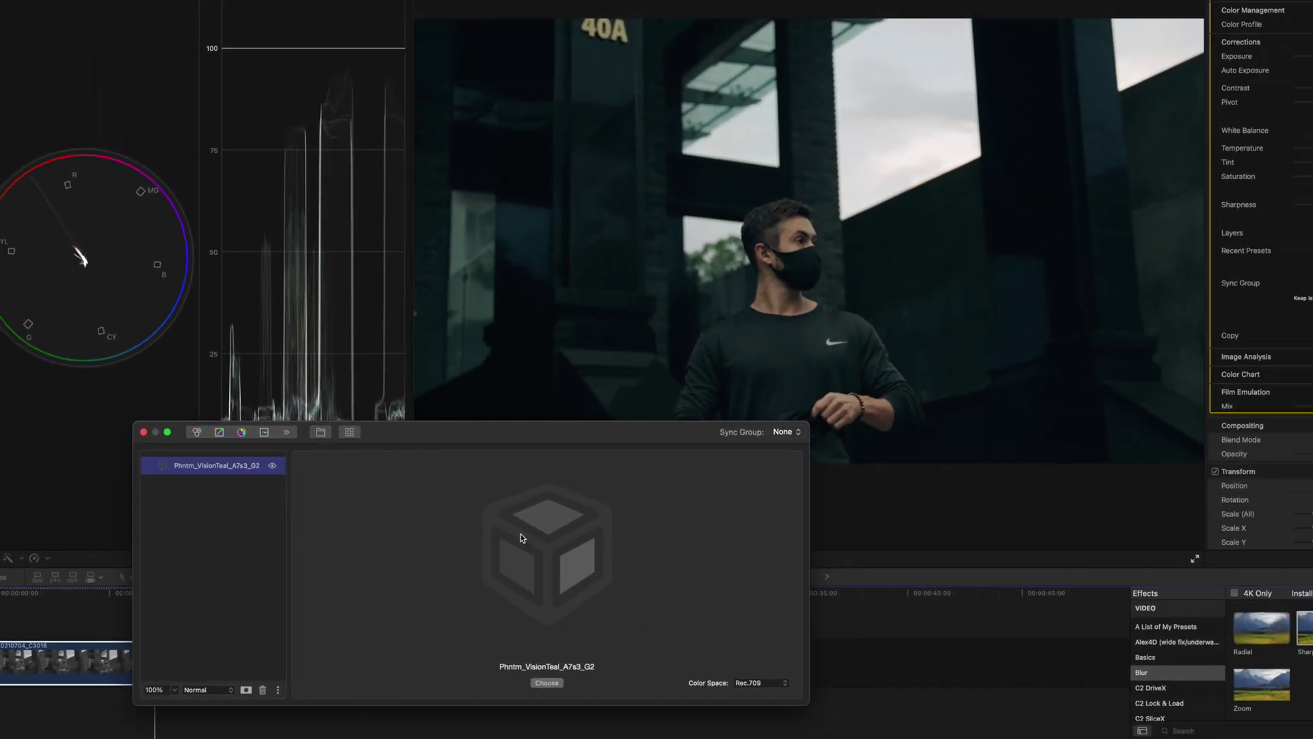